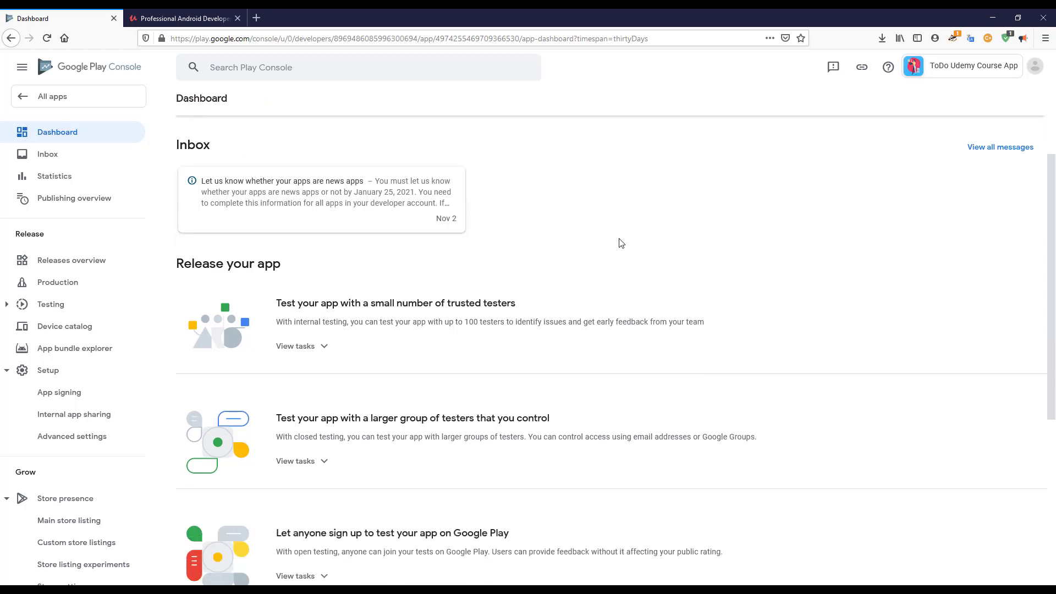
Step: Open the country and region selection task under Publish your app on Google Play
scroll(267, 277, down, 1)
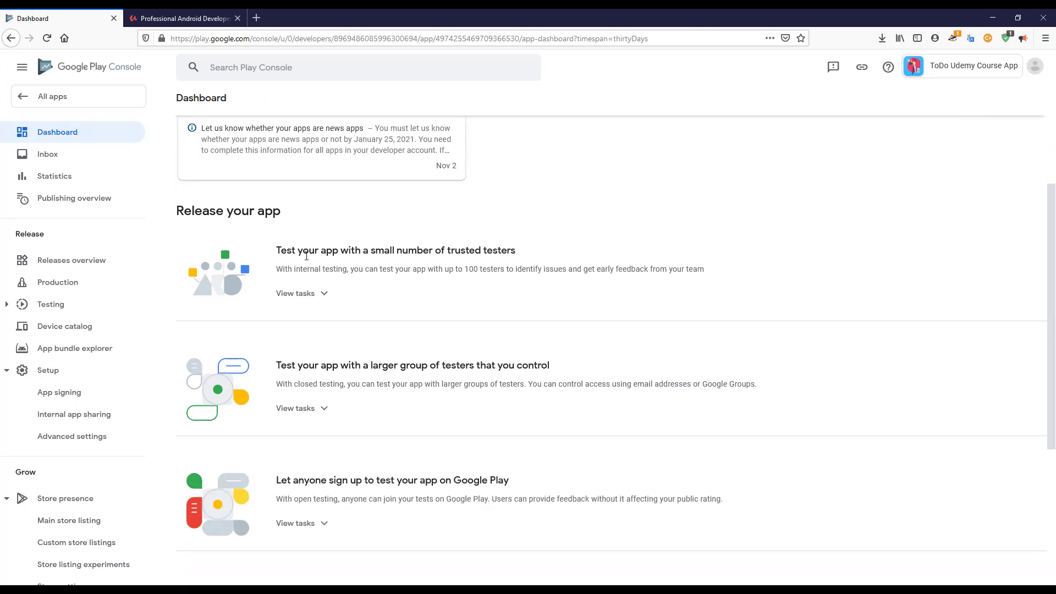
scroll(306, 256, down, 4)
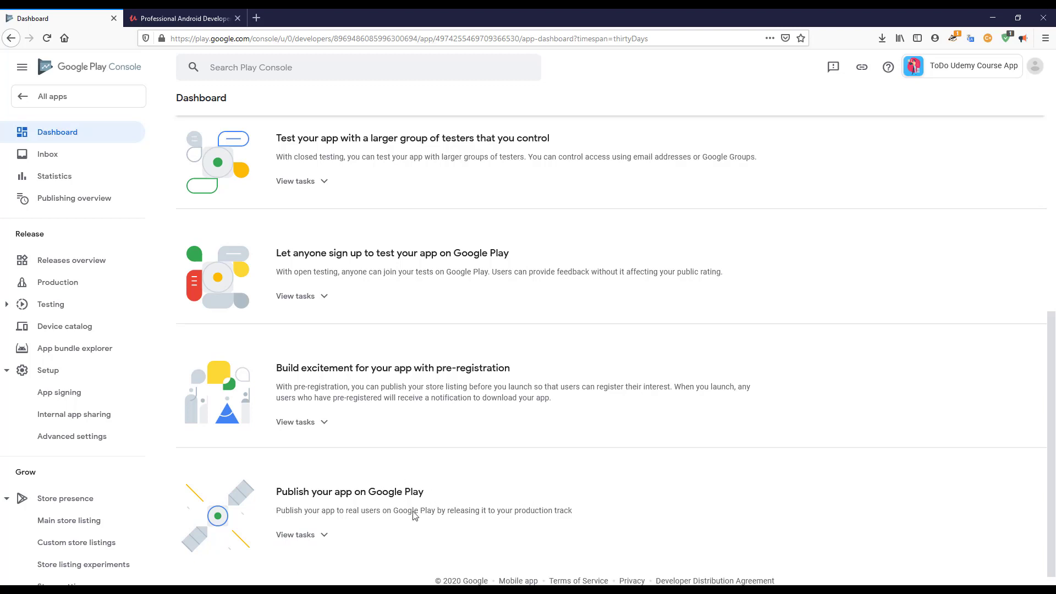
click(297, 535)
scroll(527, 492, down, 2)
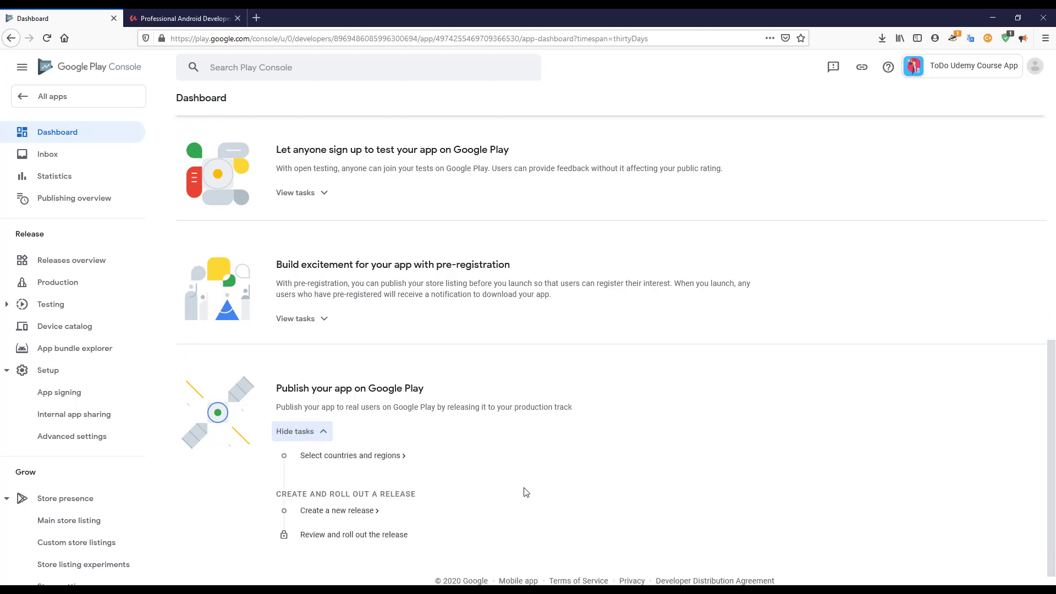
click(333, 459)
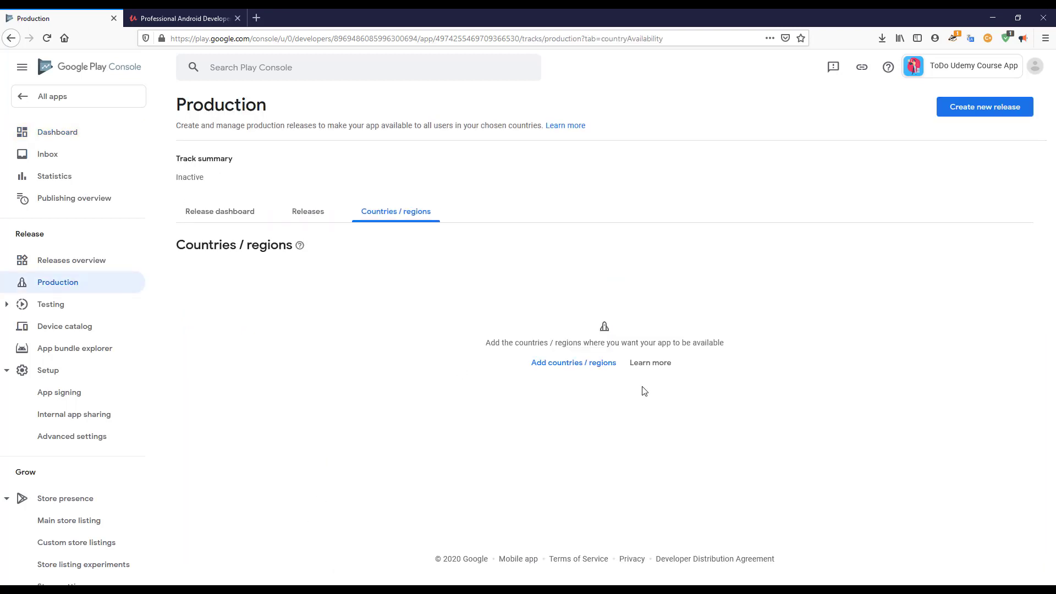
Step: Add all listed countries and regions to the Production track and confirm the addition
click(552, 367)
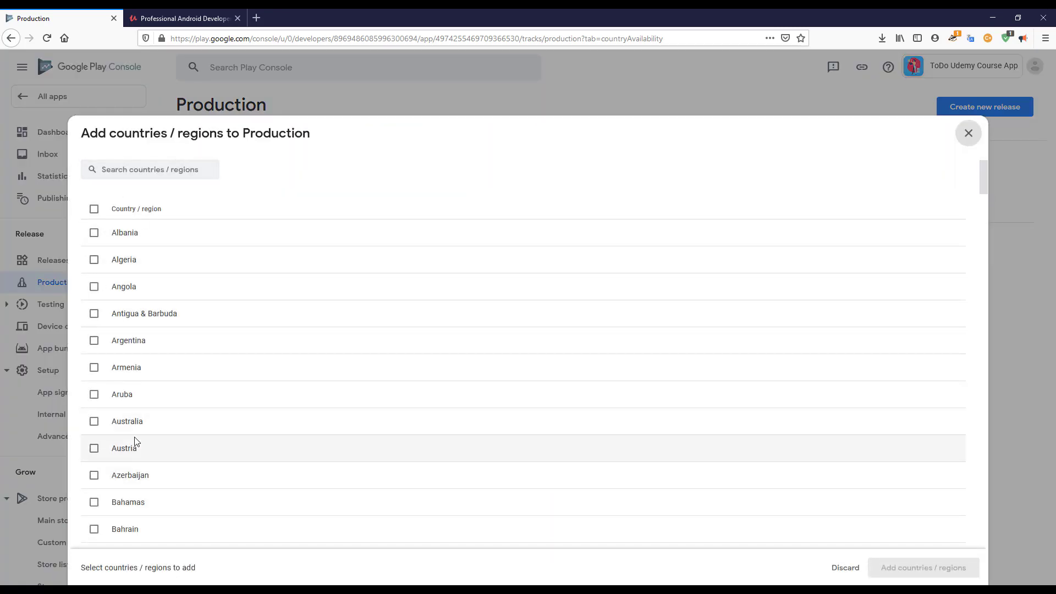
scroll(137, 445, down, 3)
scroll(95, 363, up, 4)
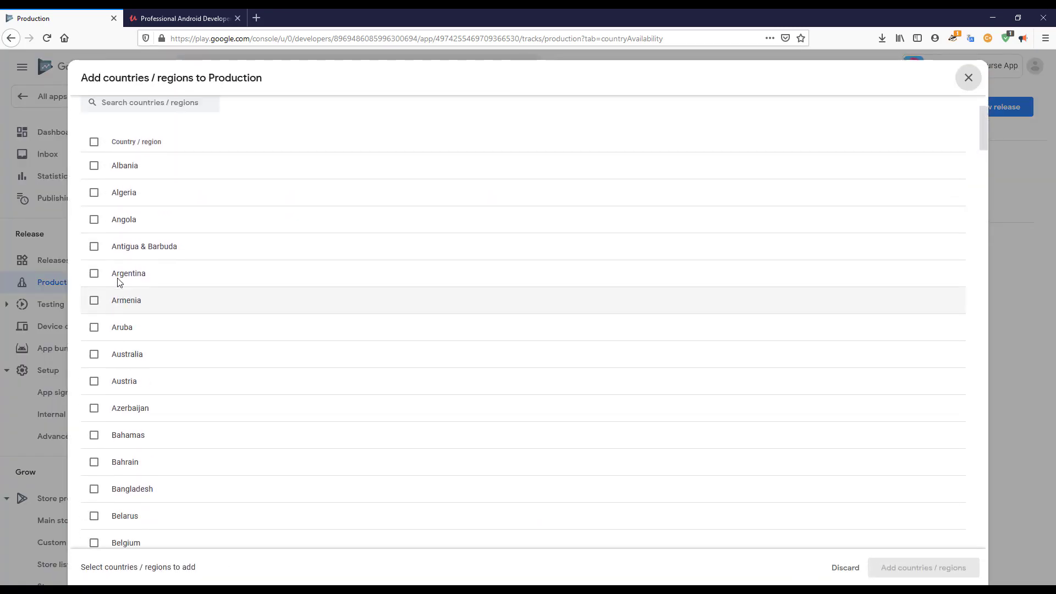
click(94, 209)
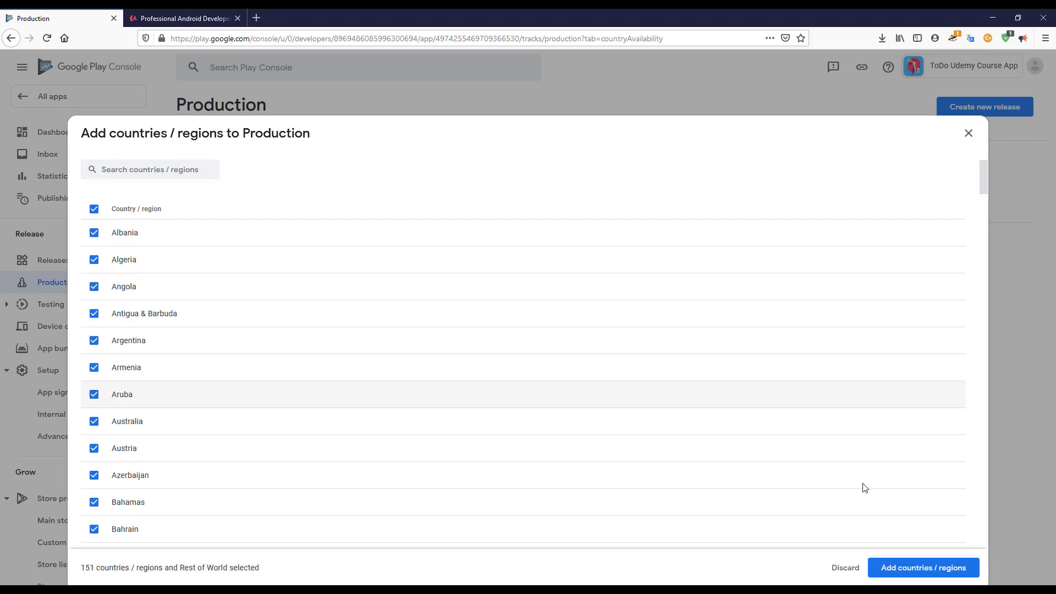
click(904, 569)
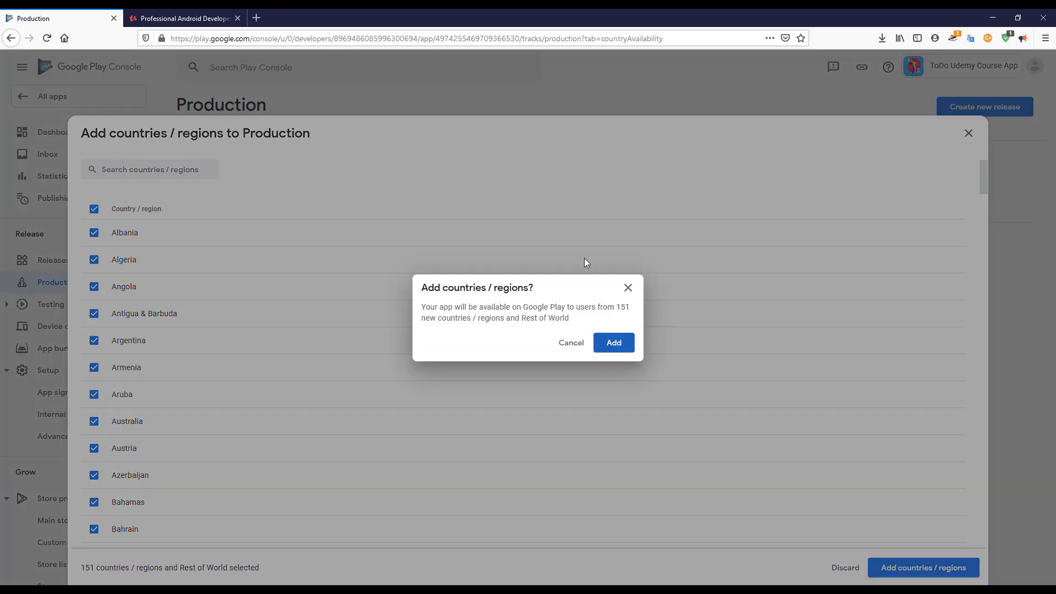
click(611, 344)
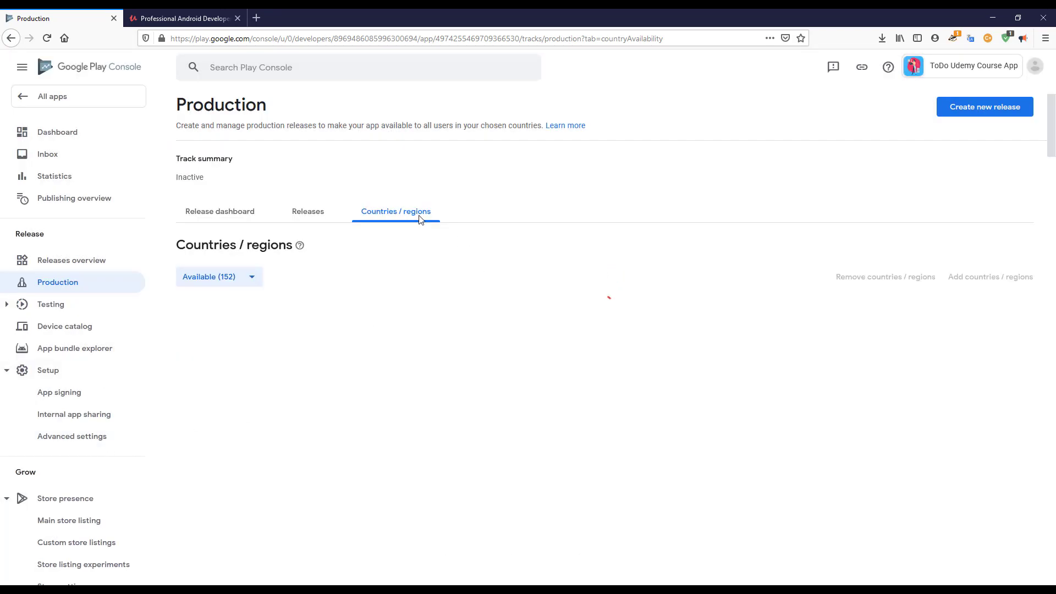
Step: Review the Production track's country availability filter and the list of countries, including Australia and Austria
click(230, 279)
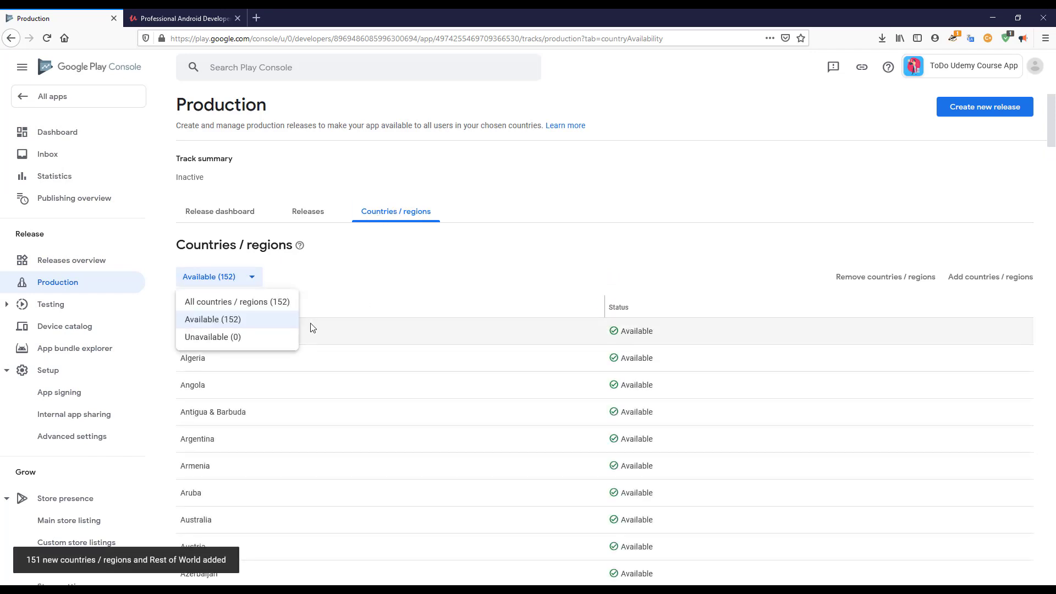
click(653, 348)
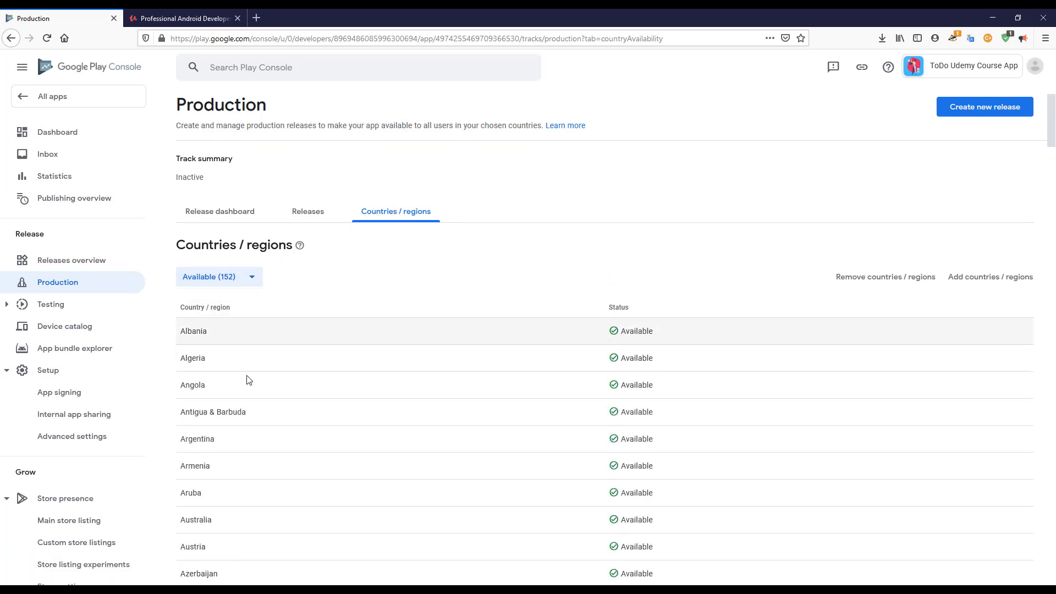
scroll(237, 385, down, 5)
scroll(324, 375, up, 5)
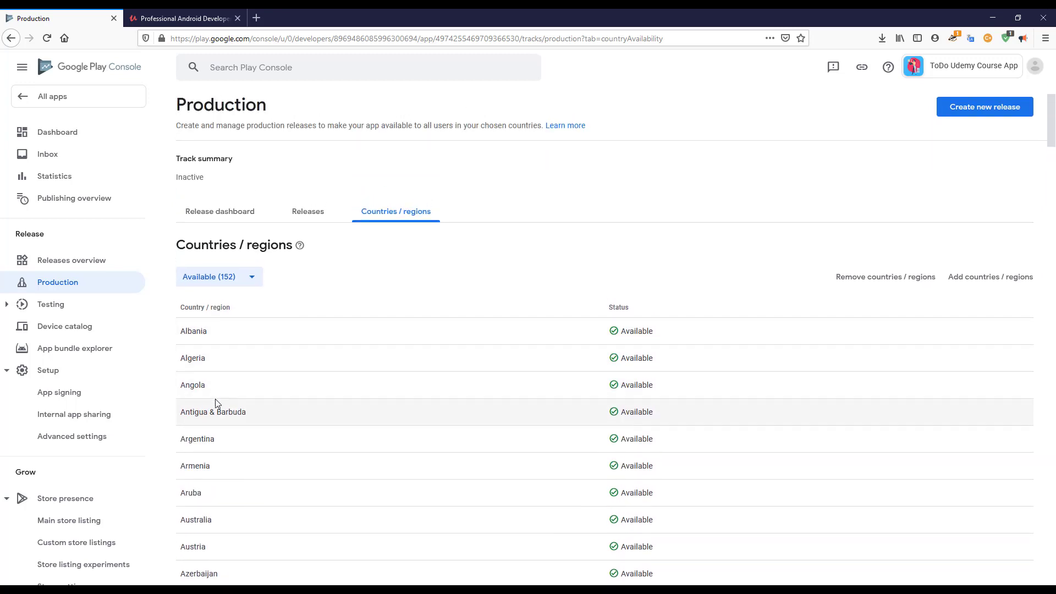
scroll(216, 401, down, 1)
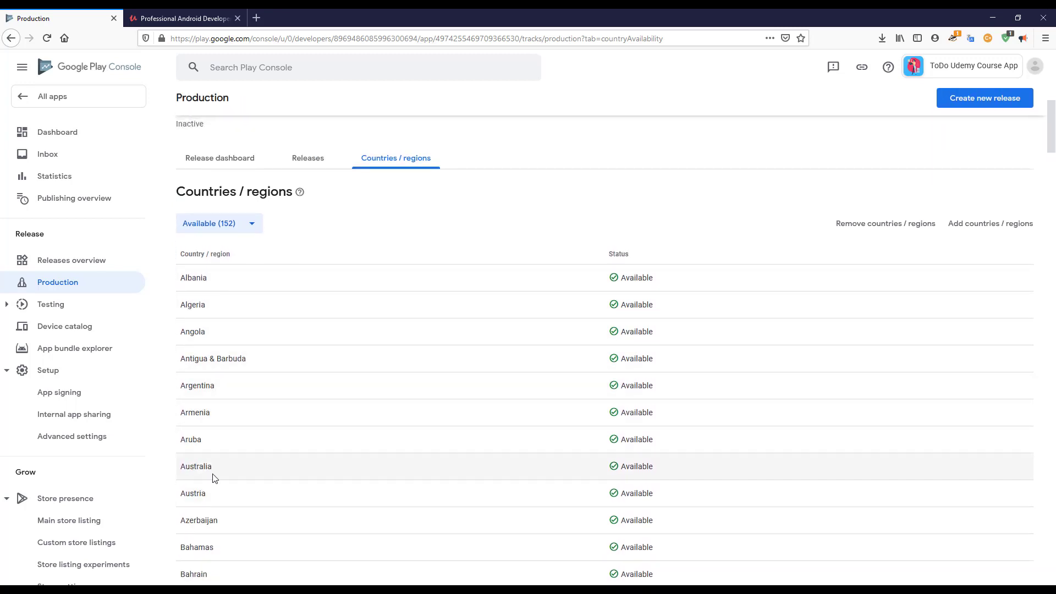
drag(215, 468, 186, 468)
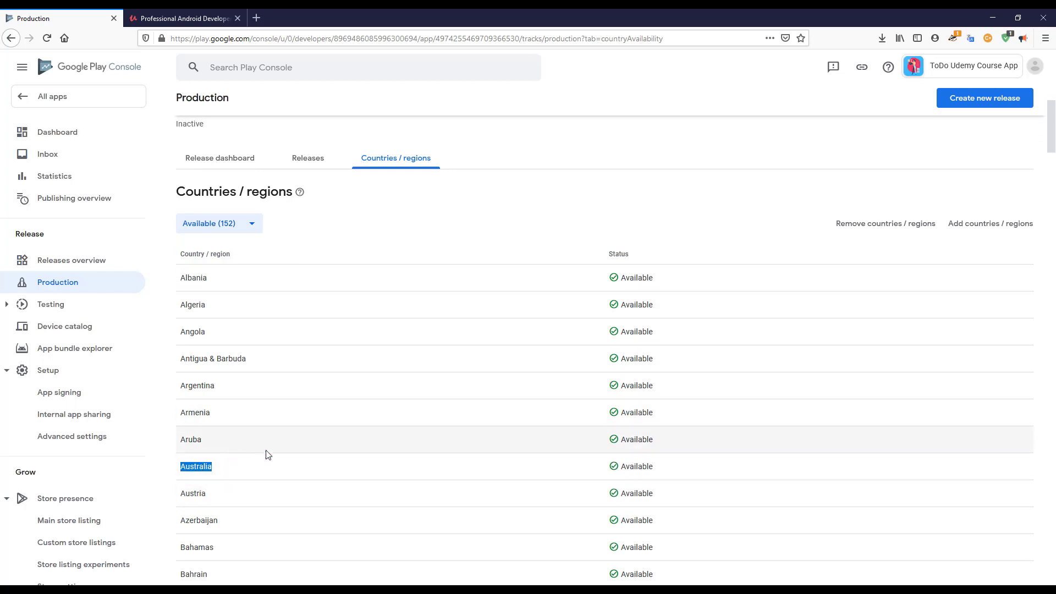
drag(213, 494, 181, 494)
drag(214, 468, 176, 472)
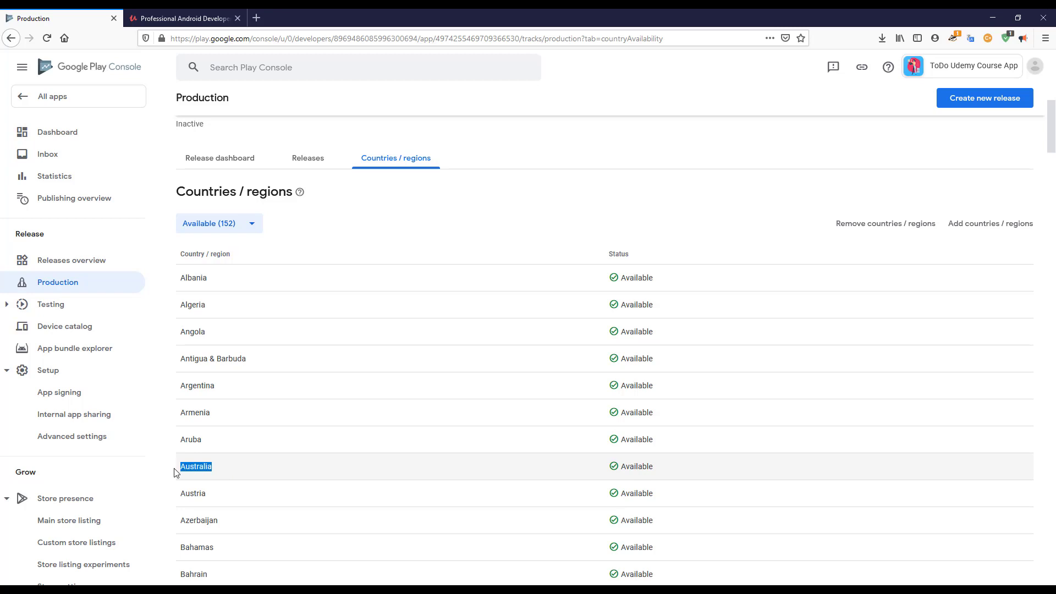
scroll(215, 418, up, 2)
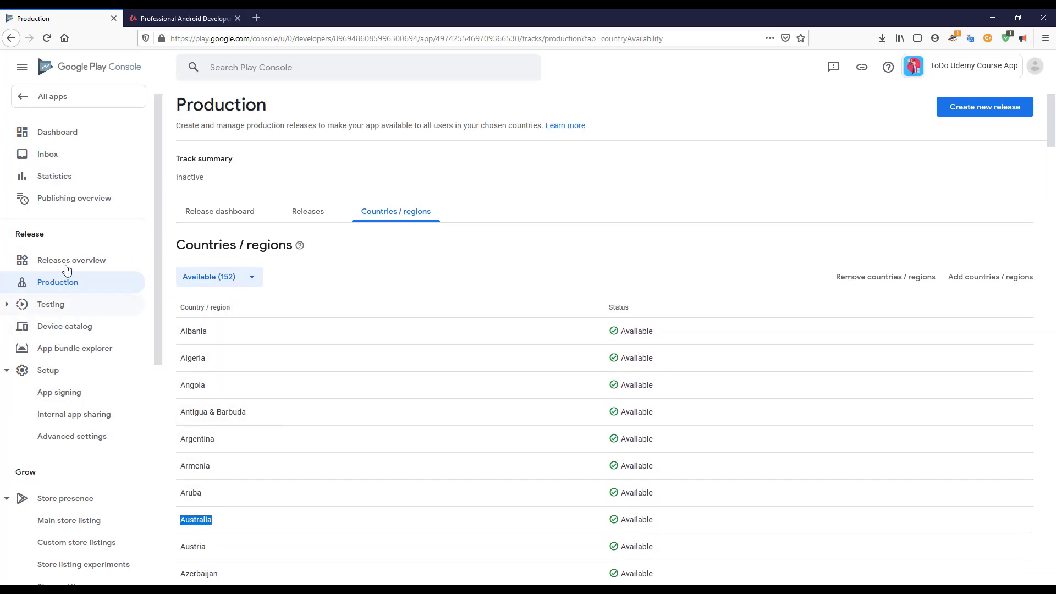
Step: Return to the dashboard's publishing tasks and start creating a new production release
click(46, 135)
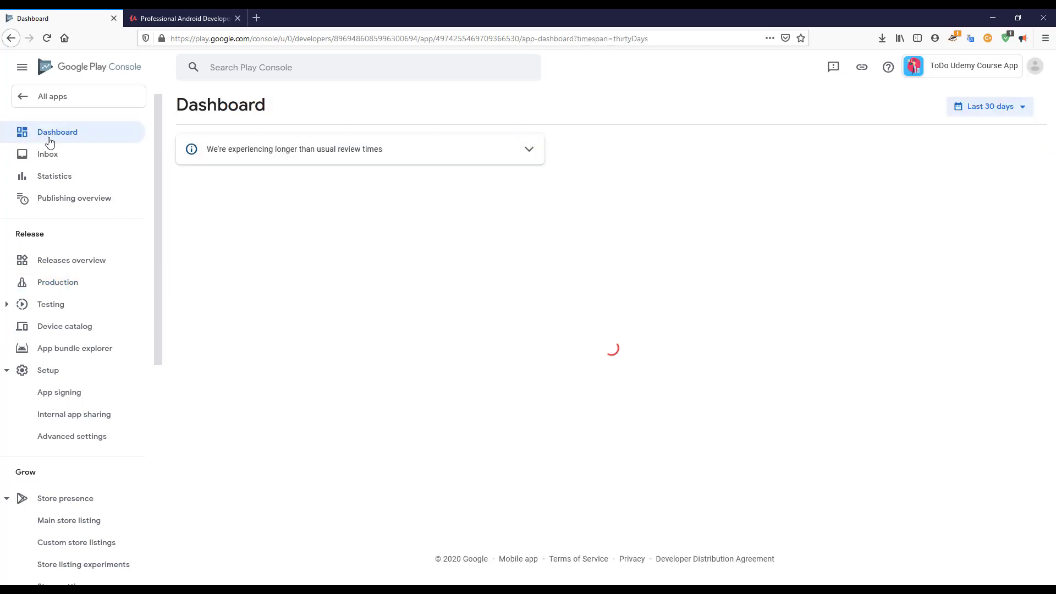
scroll(557, 327, down, 5)
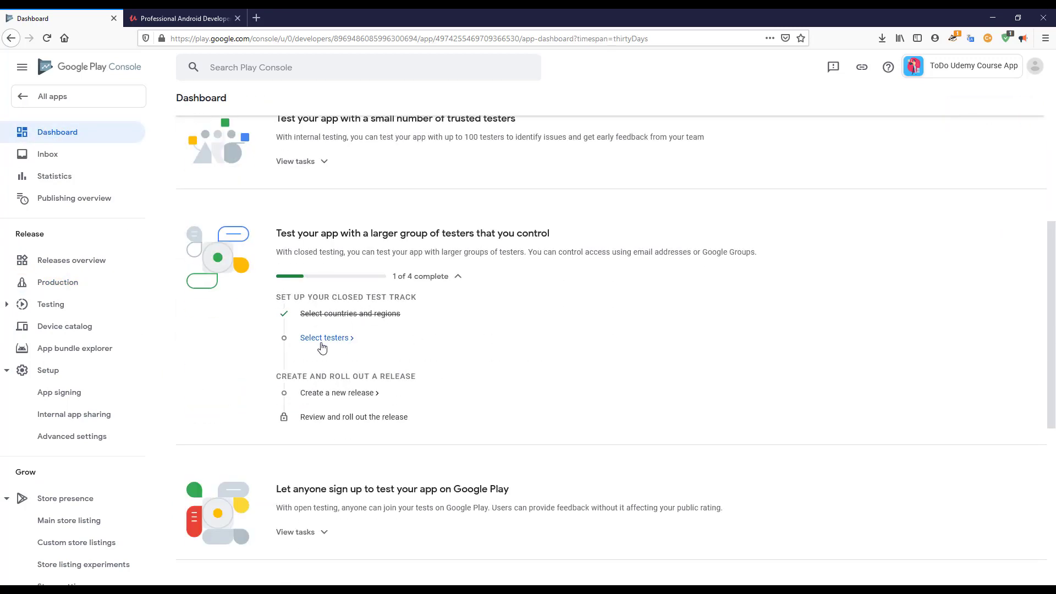
scroll(306, 302, down, 6)
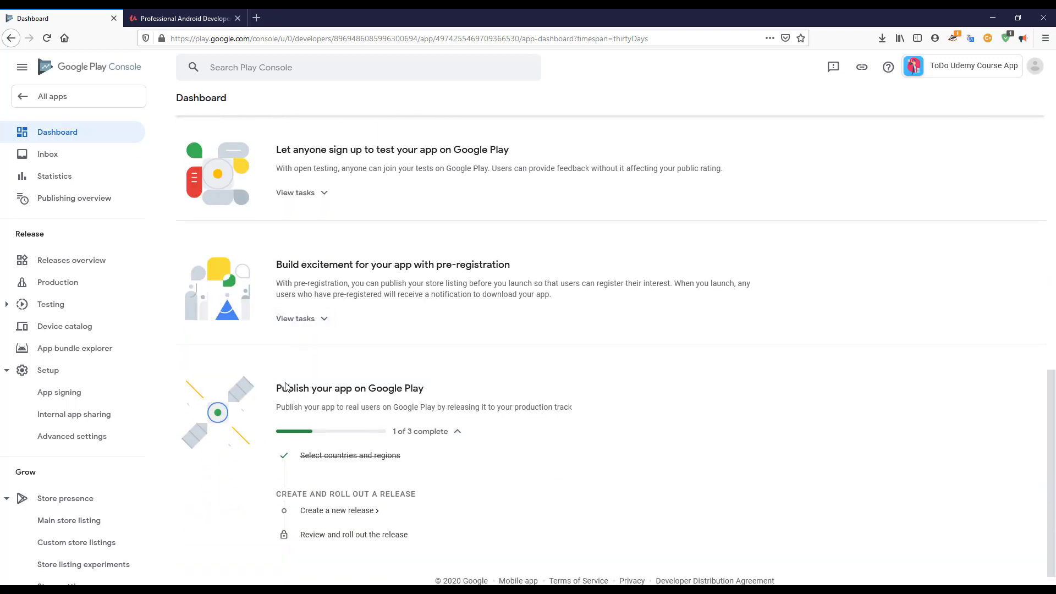
drag(280, 384, 402, 383)
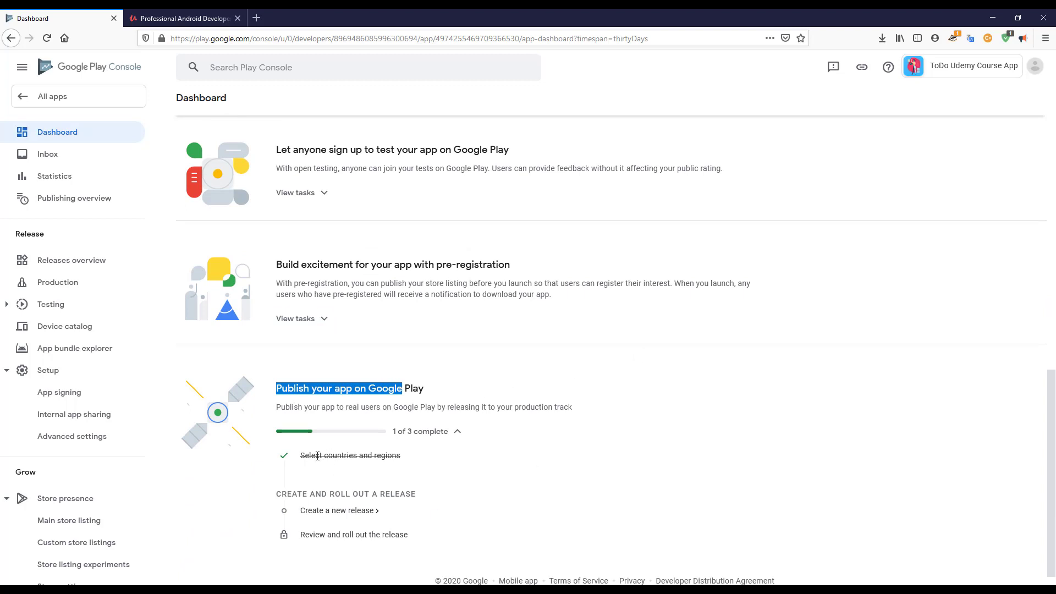
click(322, 516)
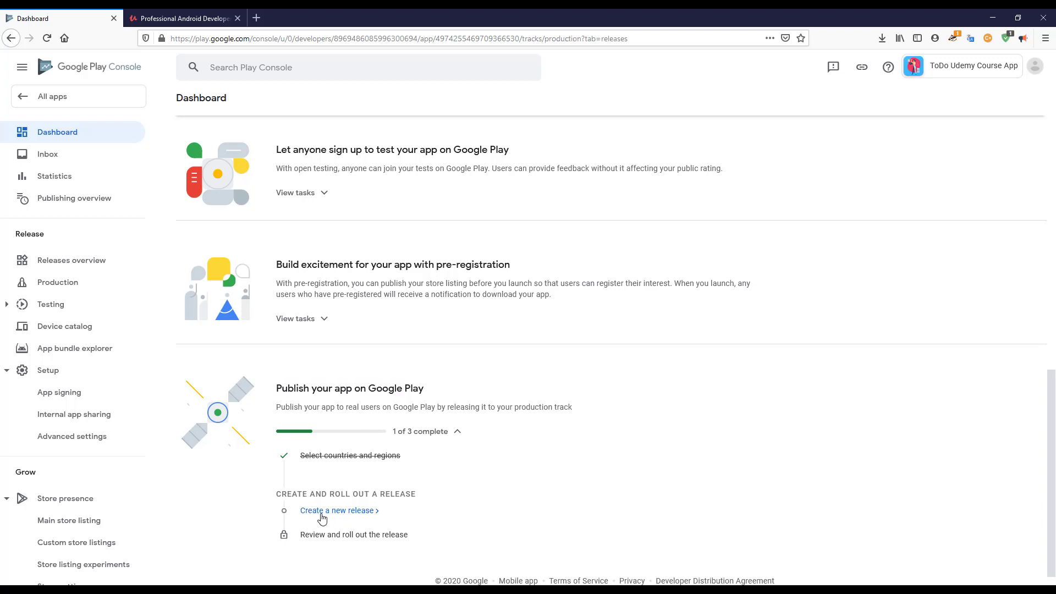
click(59, 283)
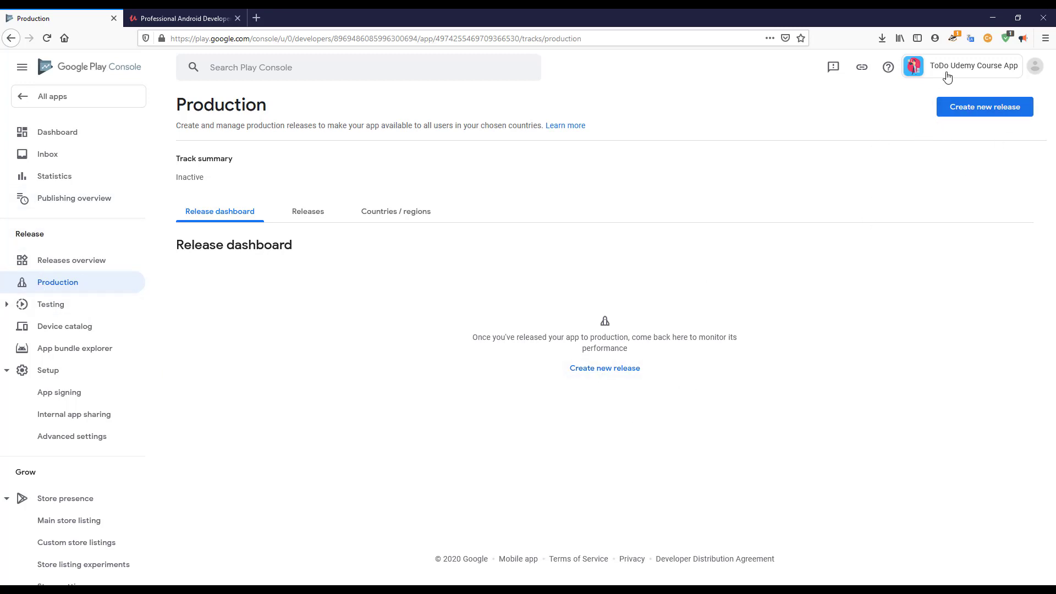
click(599, 372)
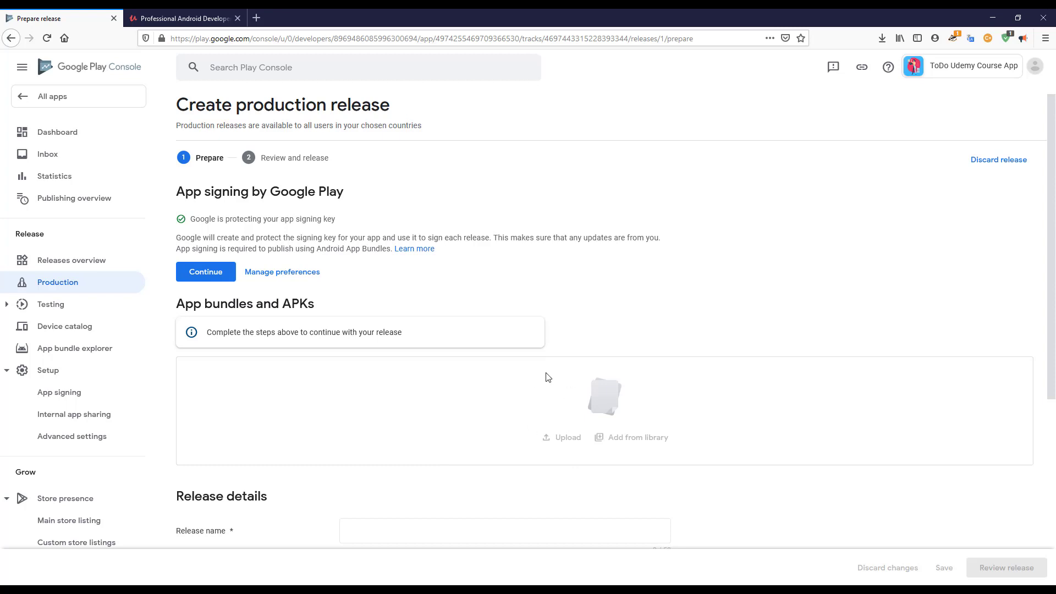
Step: Switch to Android Studio and show the app module's location in File Explorer
key(alt+Tab)
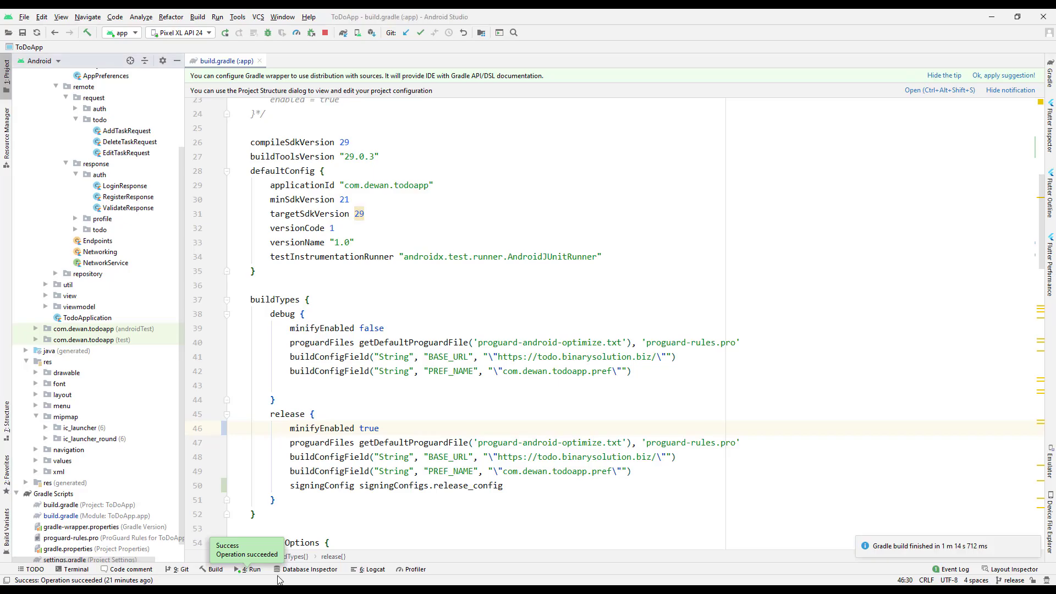
scroll(82, 220, up, 4)
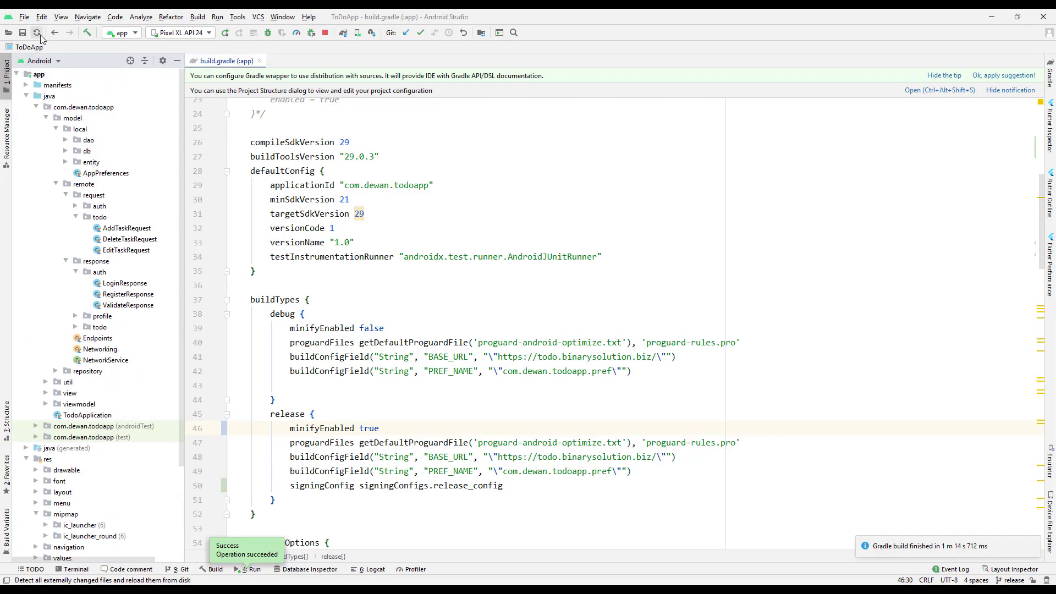
click(34, 76)
right_click(34, 75)
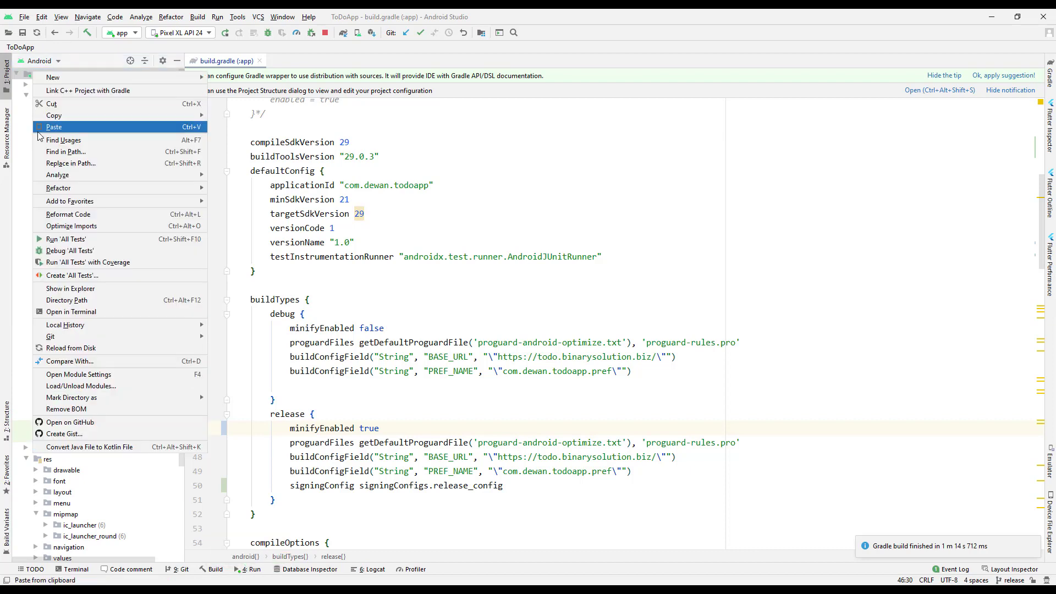
click(72, 295)
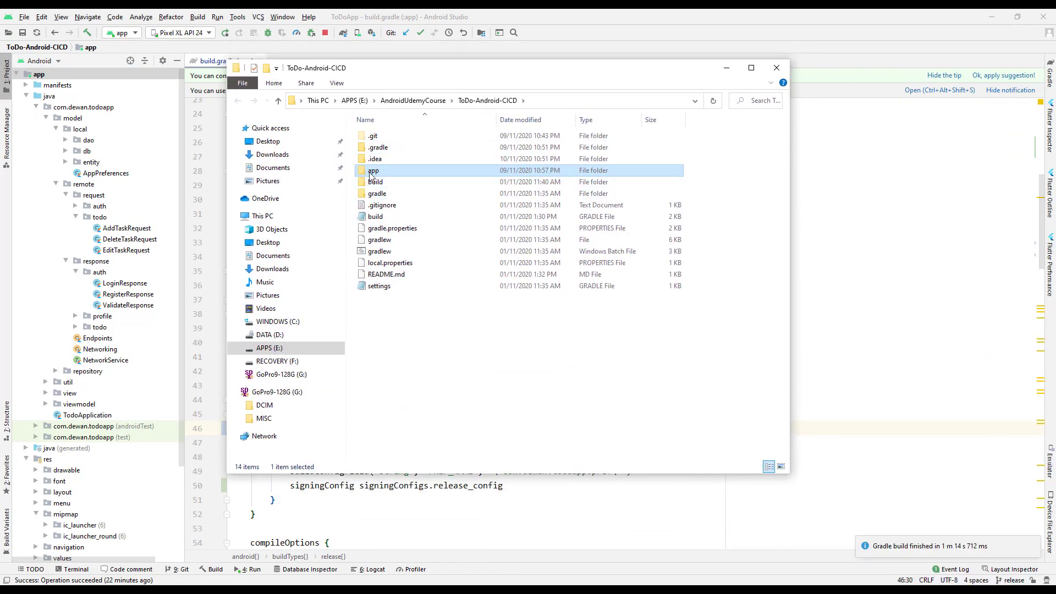
Step: Open the app/src/main/res folder and check the launcher icons in its mipmap-hdpi subfolder
double_click(372, 171)
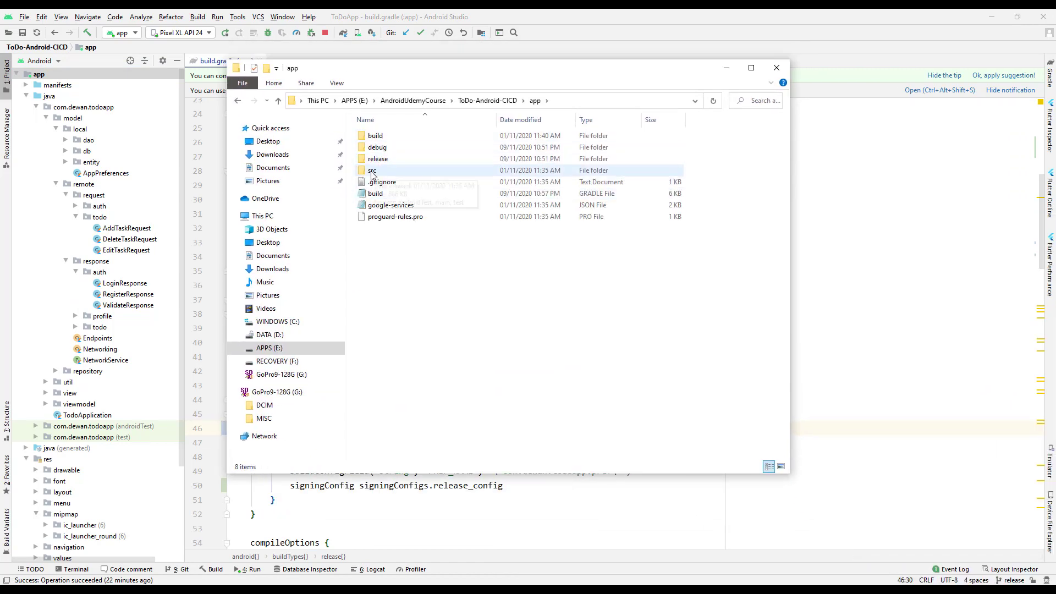
double_click(372, 172)
double_click(376, 147)
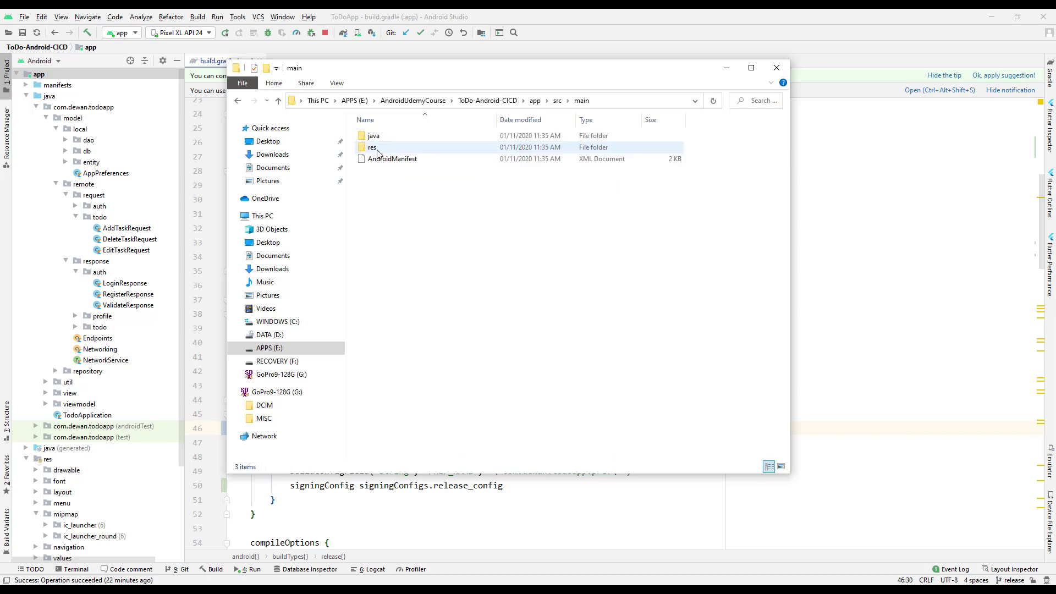
double_click(372, 147)
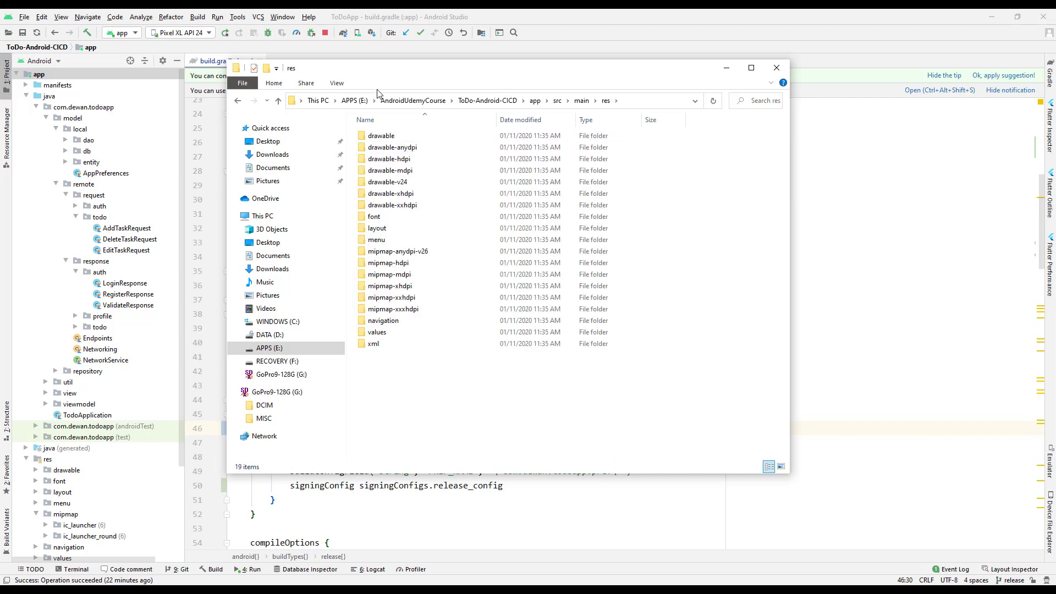
double_click(387, 265)
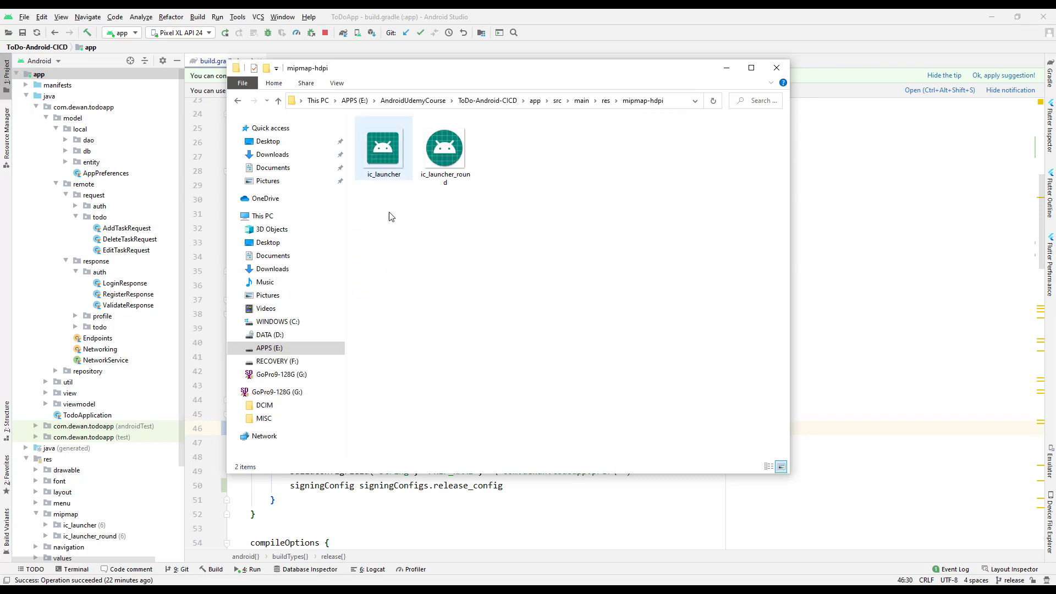
click(238, 102)
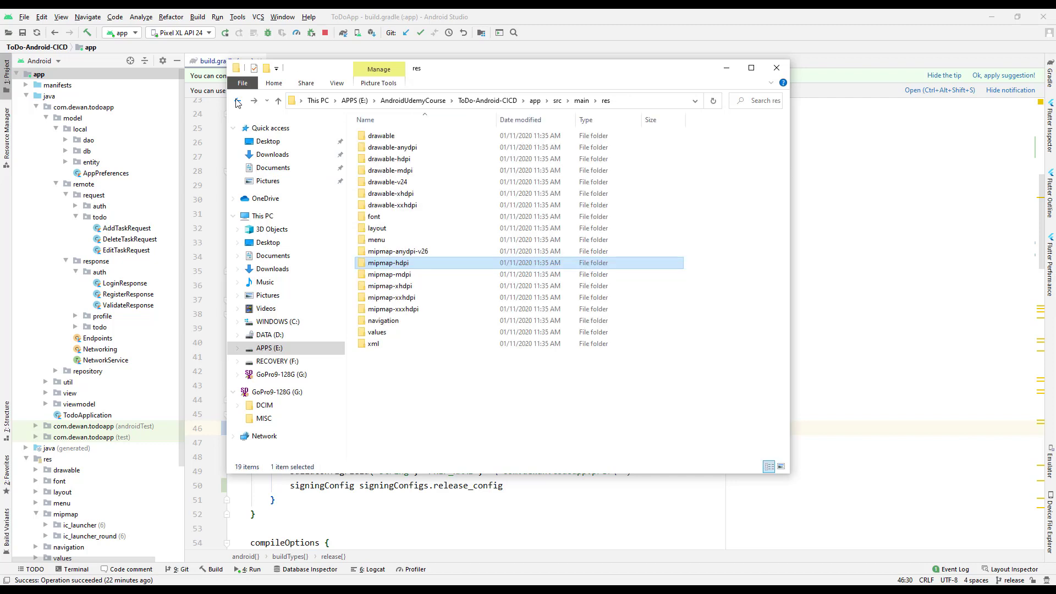
Step: Paste the copied resource items into the app/src/main/res folder, replacing the existing files with the same names
key(alt+Tab)
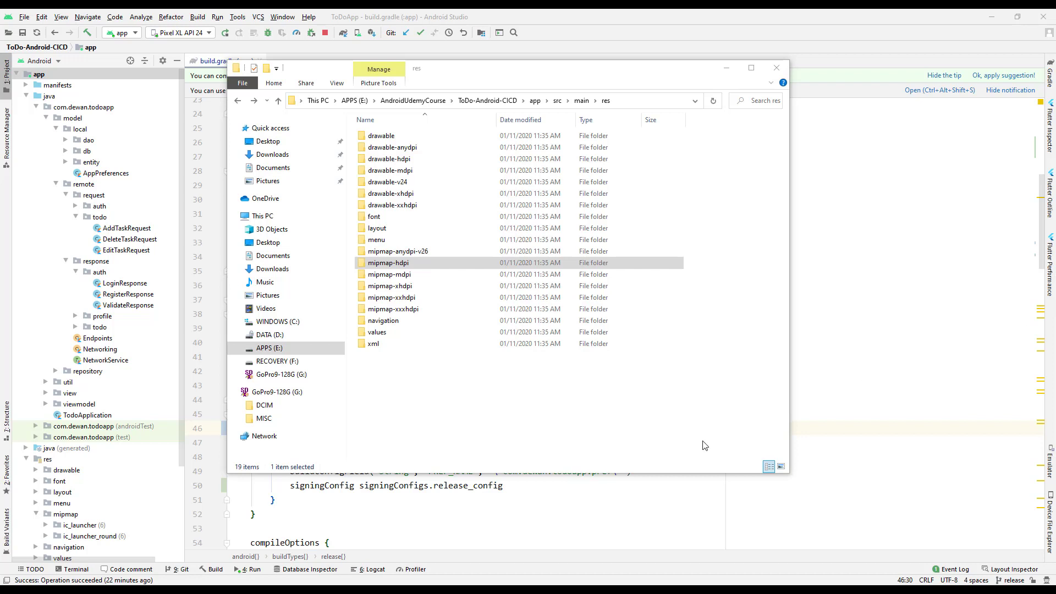
click(742, 261)
right_click(741, 246)
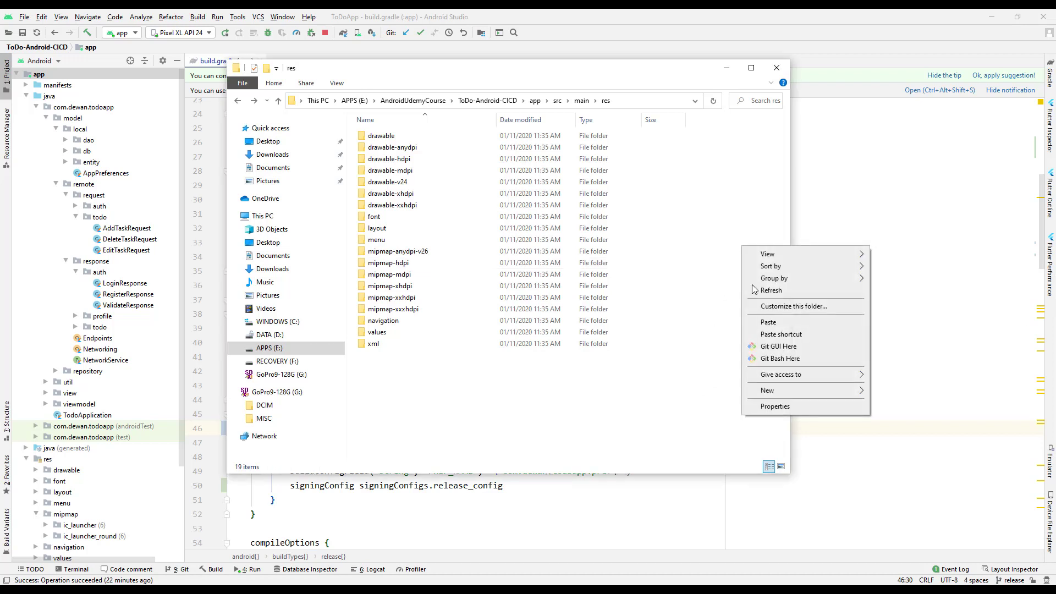
click(769, 323)
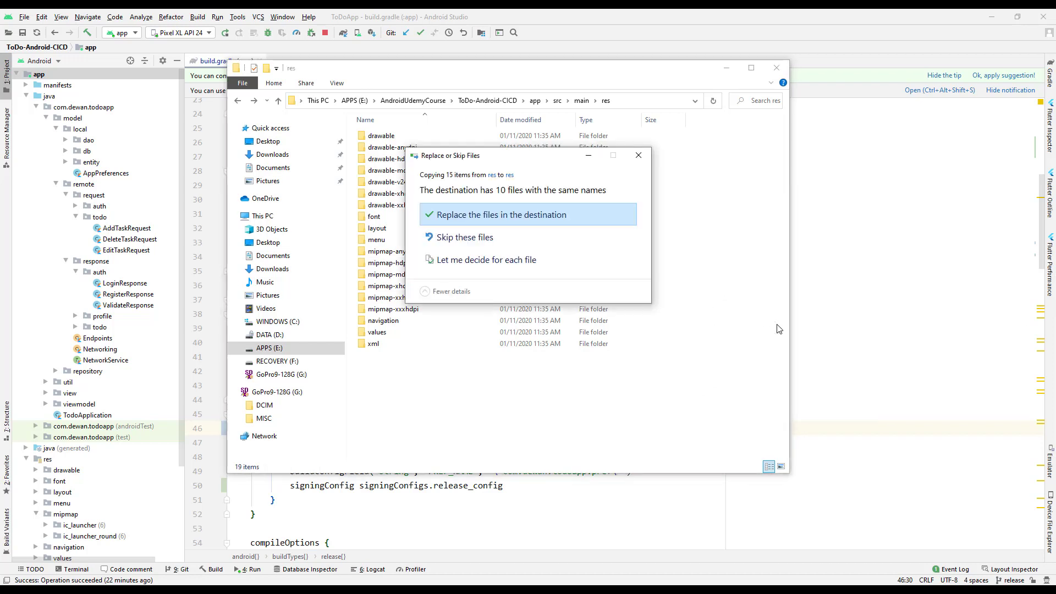
click(482, 221)
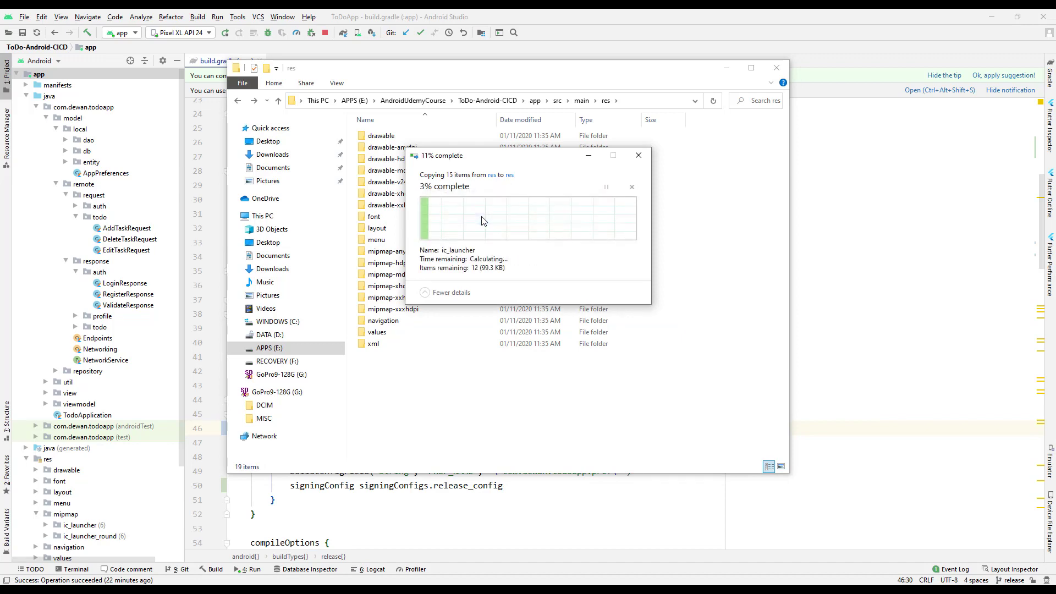
Step: Check the replaced launcher icons in the mipmap-hdpi folder and close the File Explorer window
click(479, 377)
double_click(388, 263)
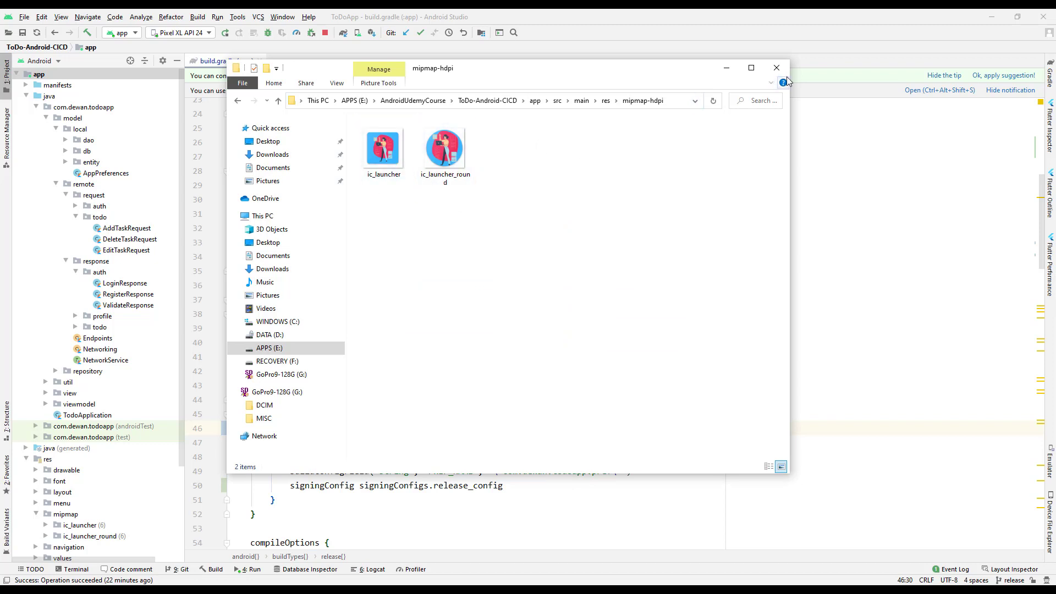
click(776, 67)
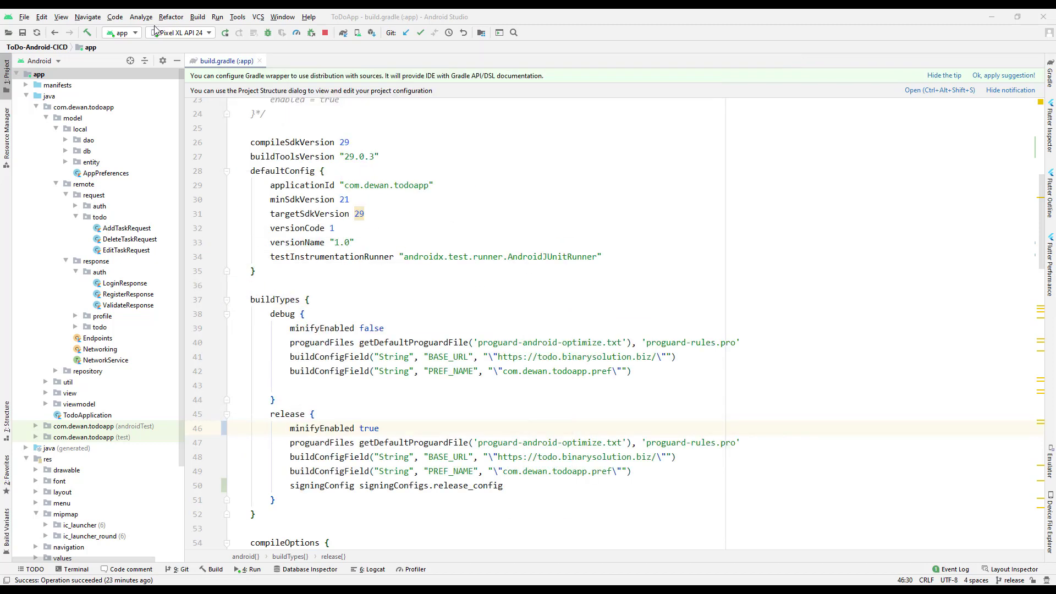
Step: Build the app bundle in Android Studio and locate app-debug.aab in its output folder, moving that window out of the way
click(198, 17)
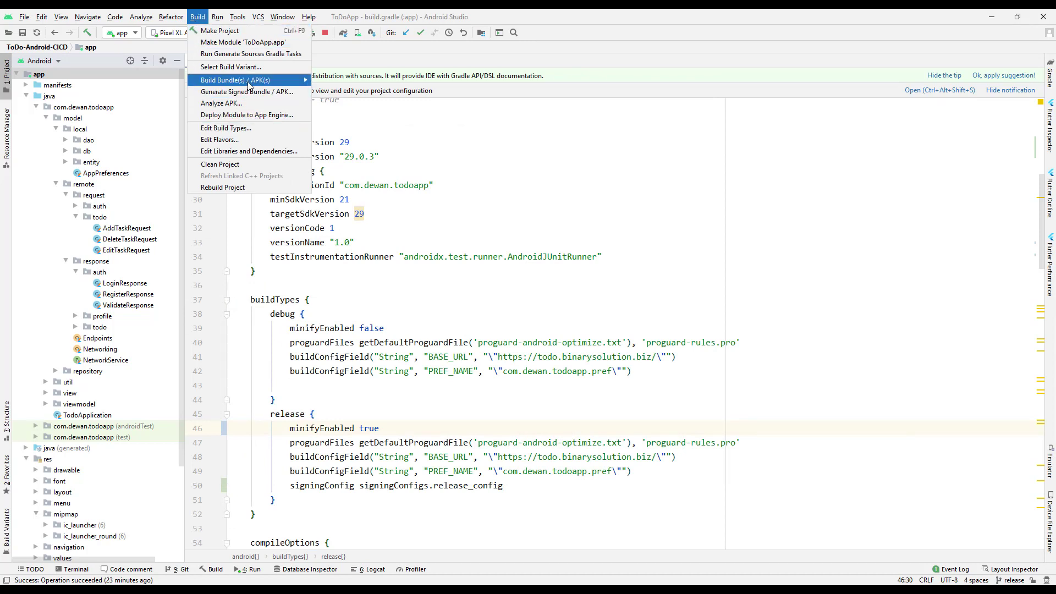
mouse_move(249, 85)
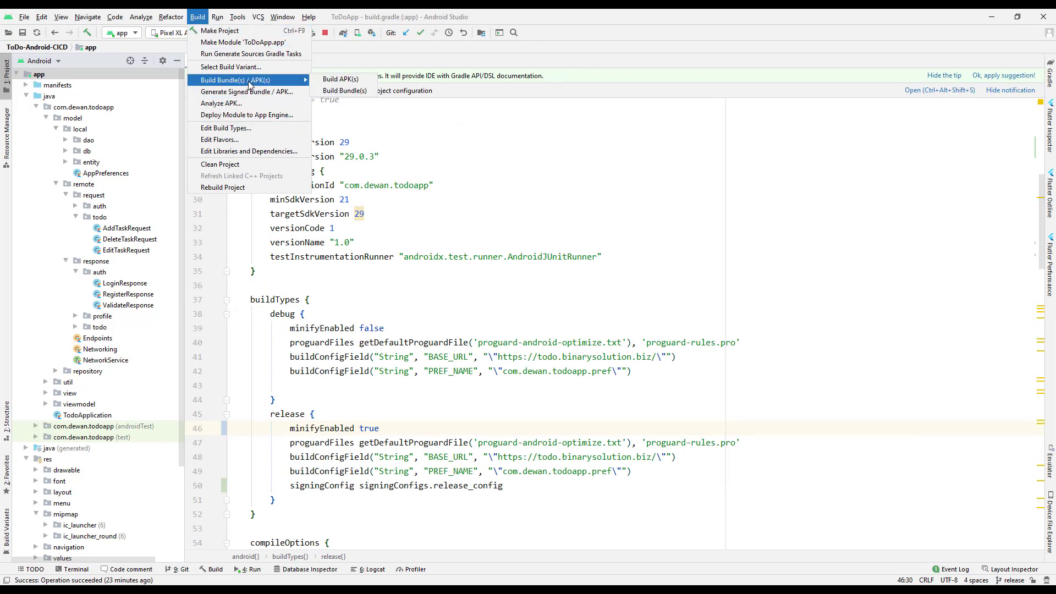
click(345, 90)
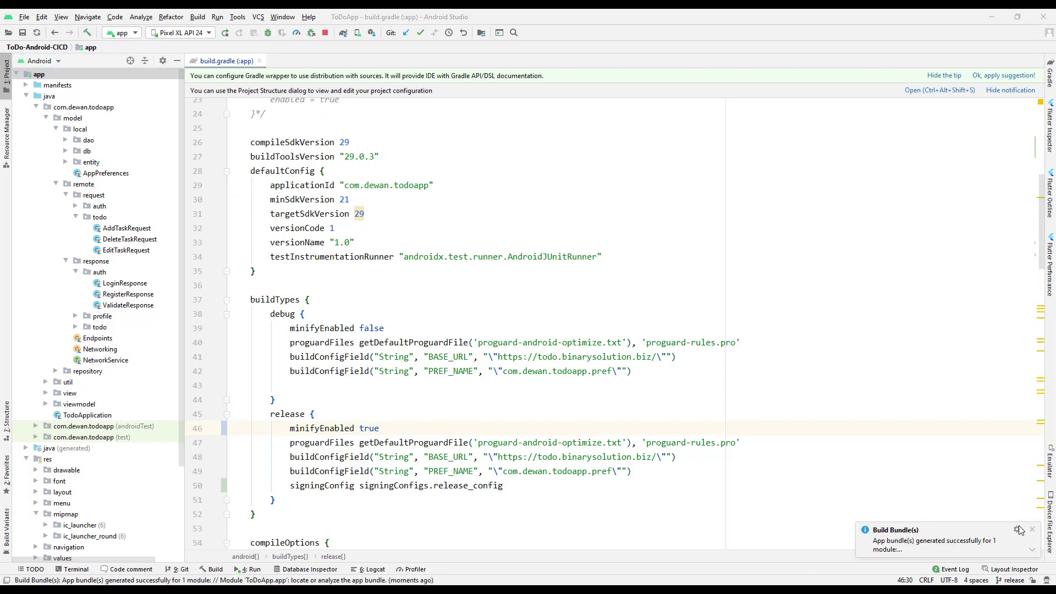
click(1032, 550)
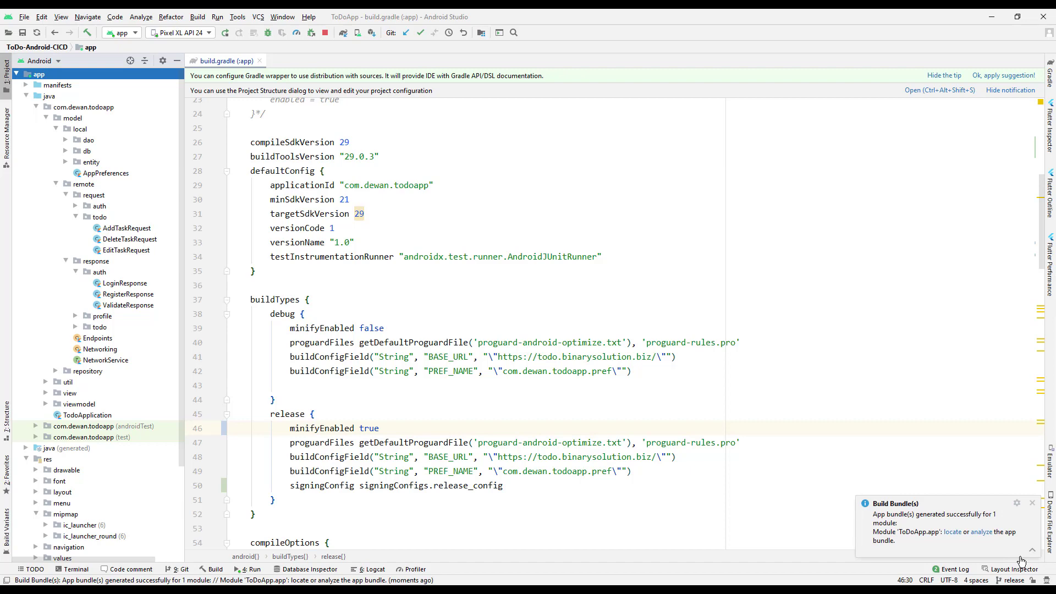
click(952, 533)
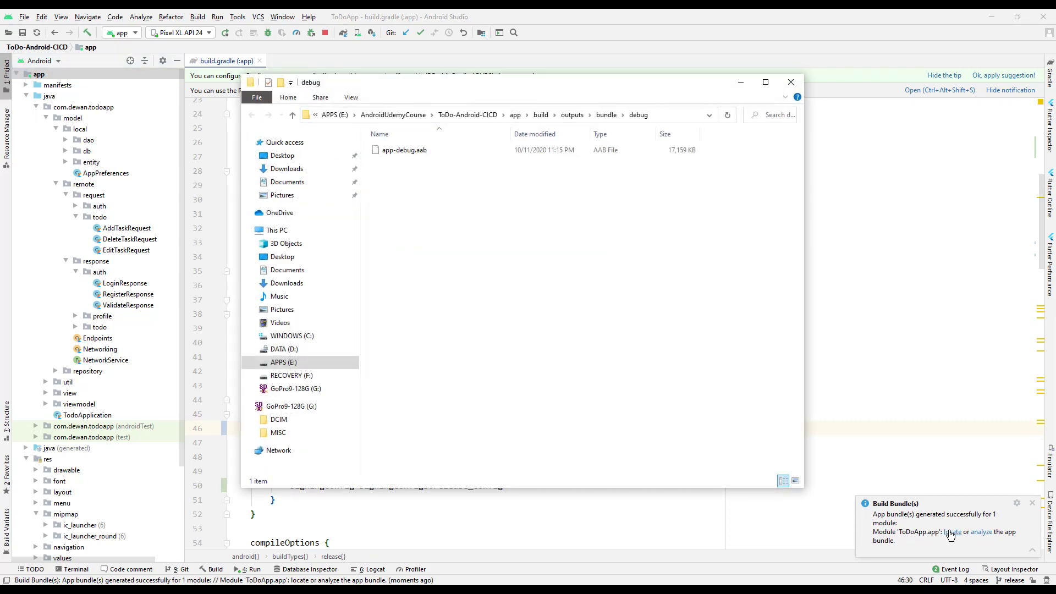
click(410, 151)
drag(449, 99, 1055, 143)
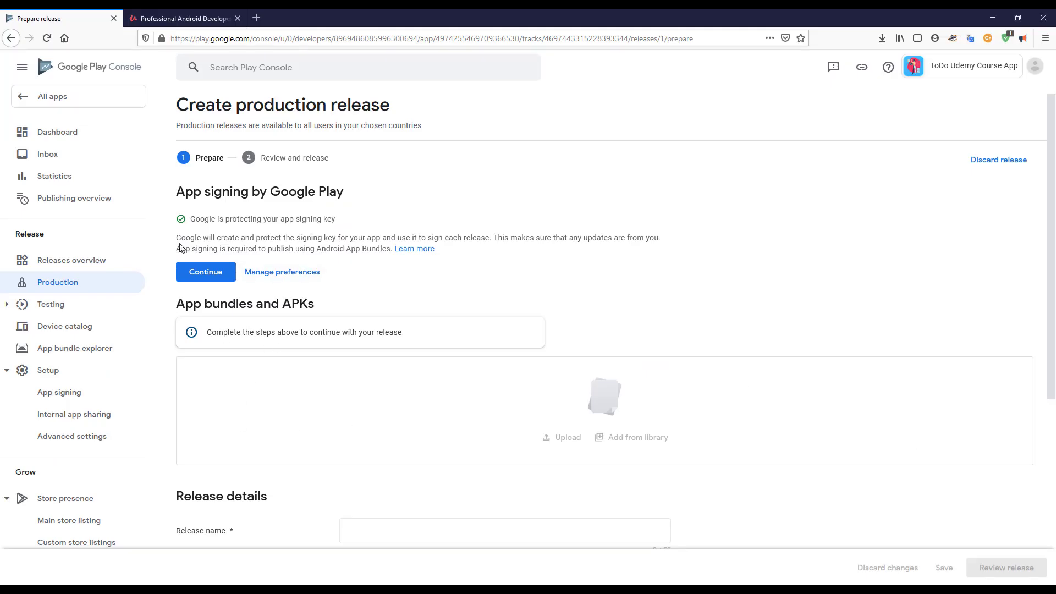
Step: Read the App signing by Google Play notes on how the signing key is created, protected and used for updates
drag(194, 238, 491, 241)
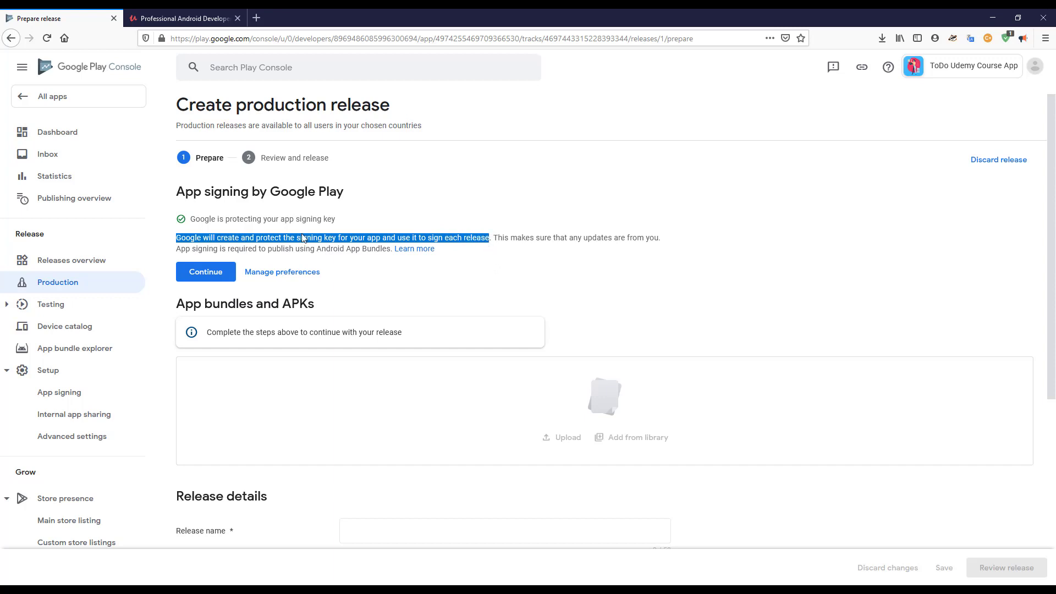
click(404, 213)
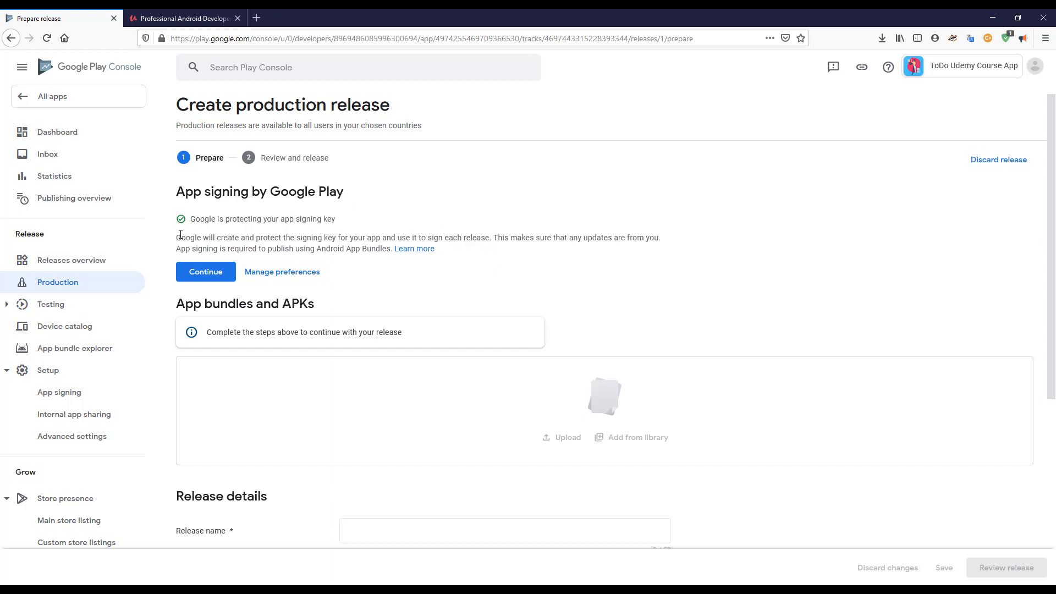
drag(181, 238, 484, 239)
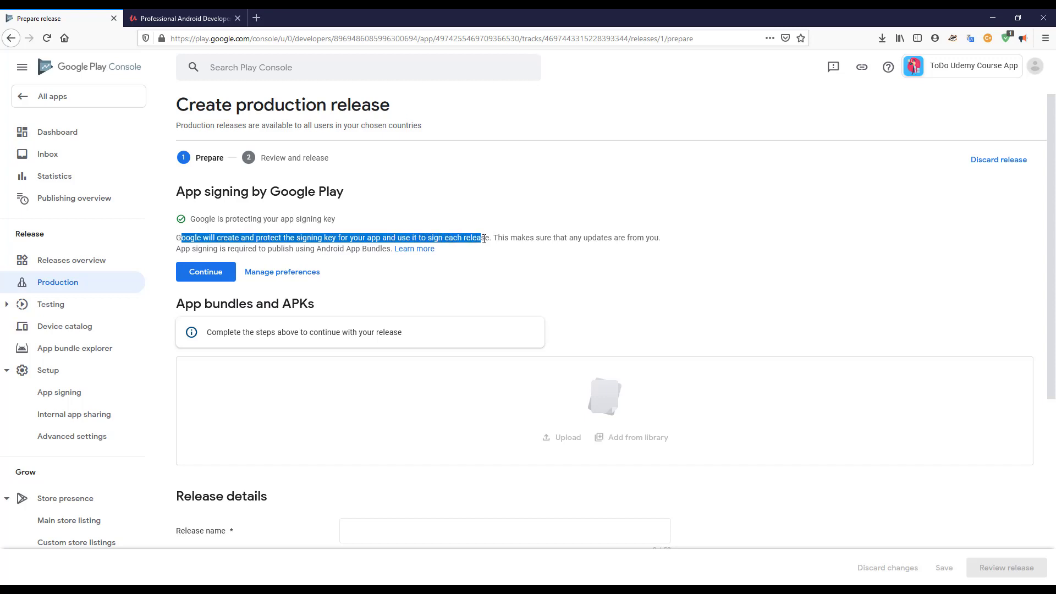
click(351, 238)
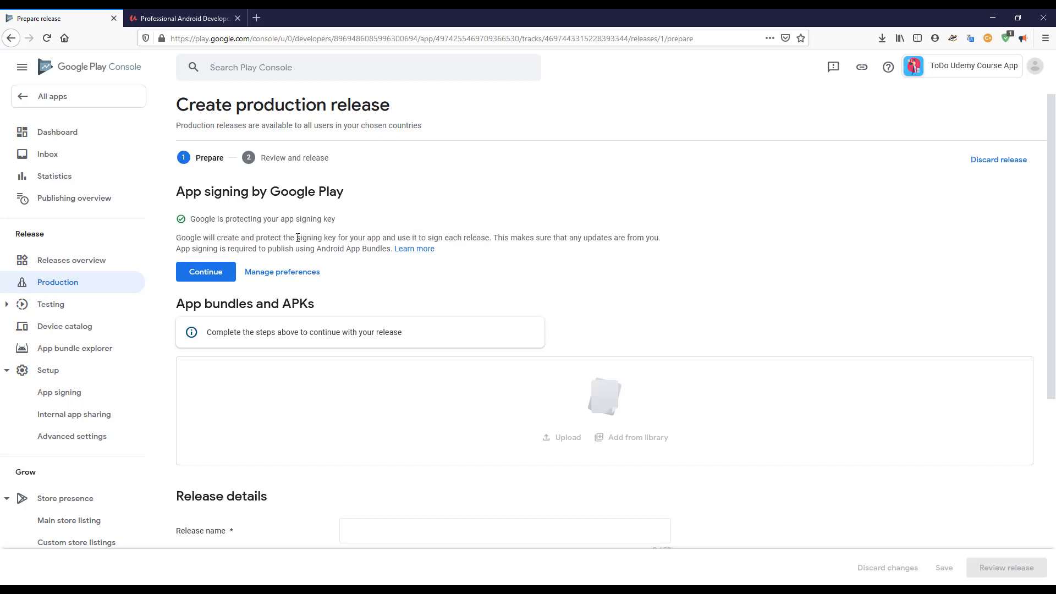
drag(297, 237, 348, 236)
drag(489, 238, 662, 248)
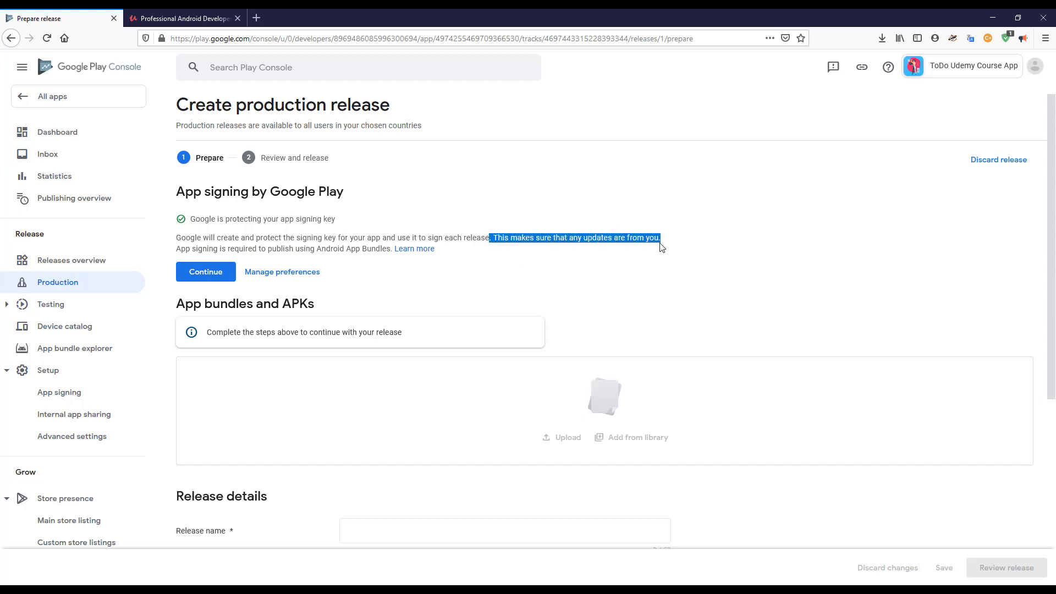
click(520, 263)
drag(494, 238, 585, 238)
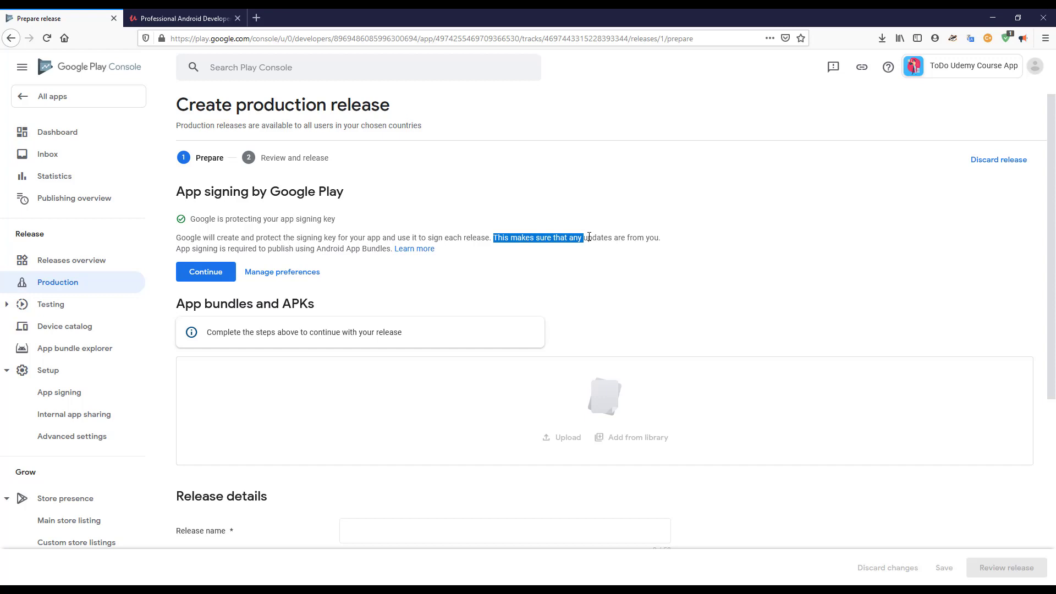
click(226, 240)
drag(179, 238, 343, 241)
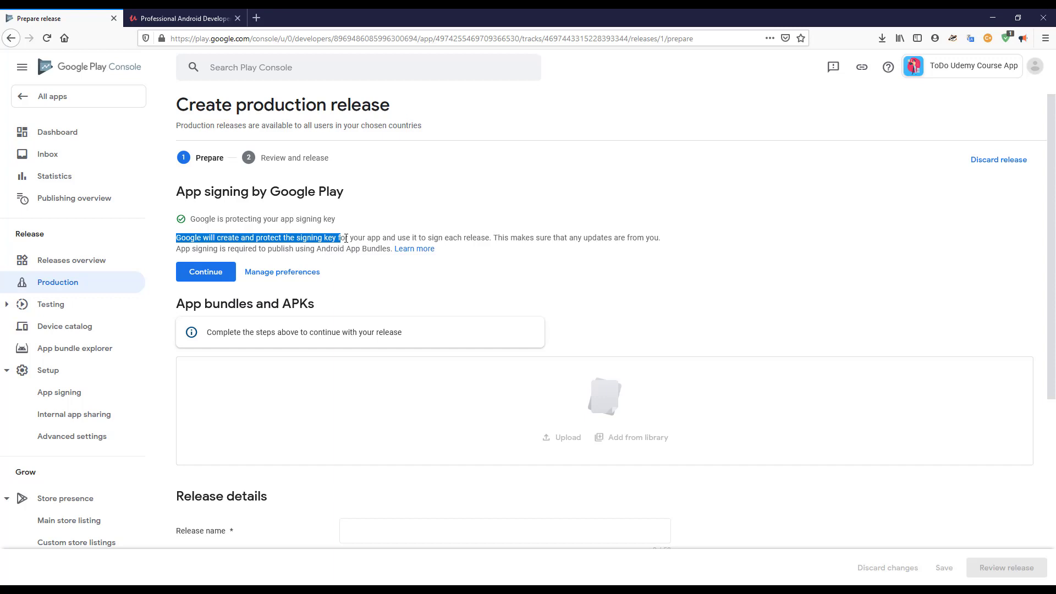
click(309, 236)
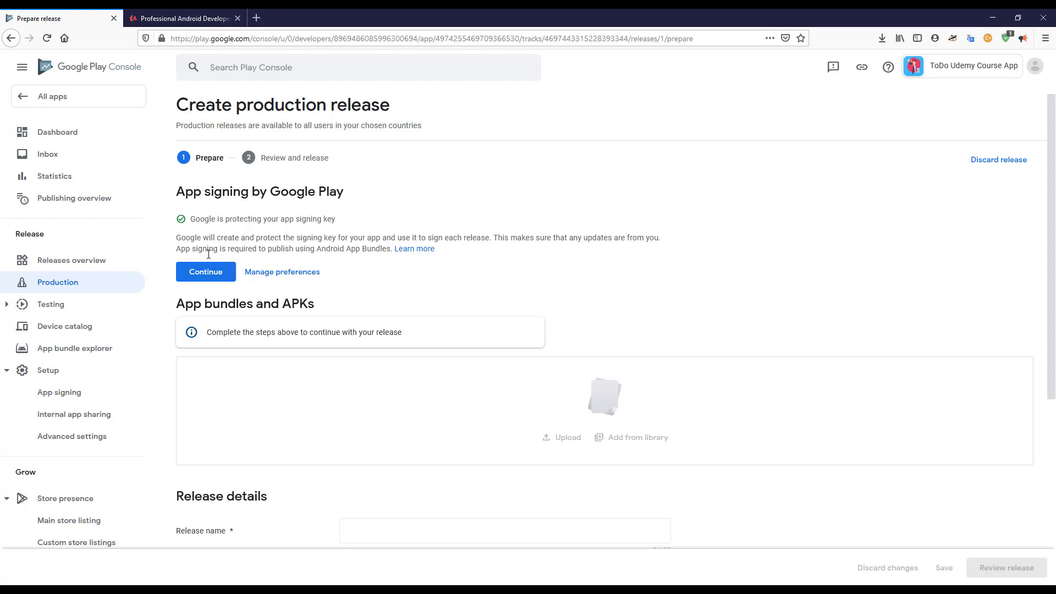
Step: Opt in to app signing by Google Play and review the note about Google managing the signing key
click(215, 271)
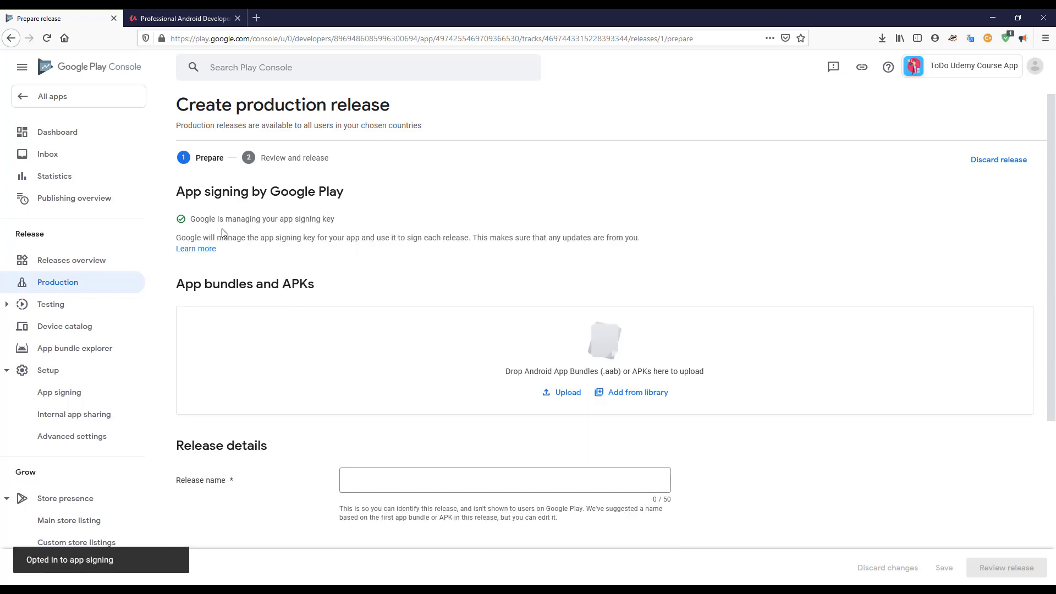
drag(194, 221, 344, 223)
drag(180, 240, 471, 238)
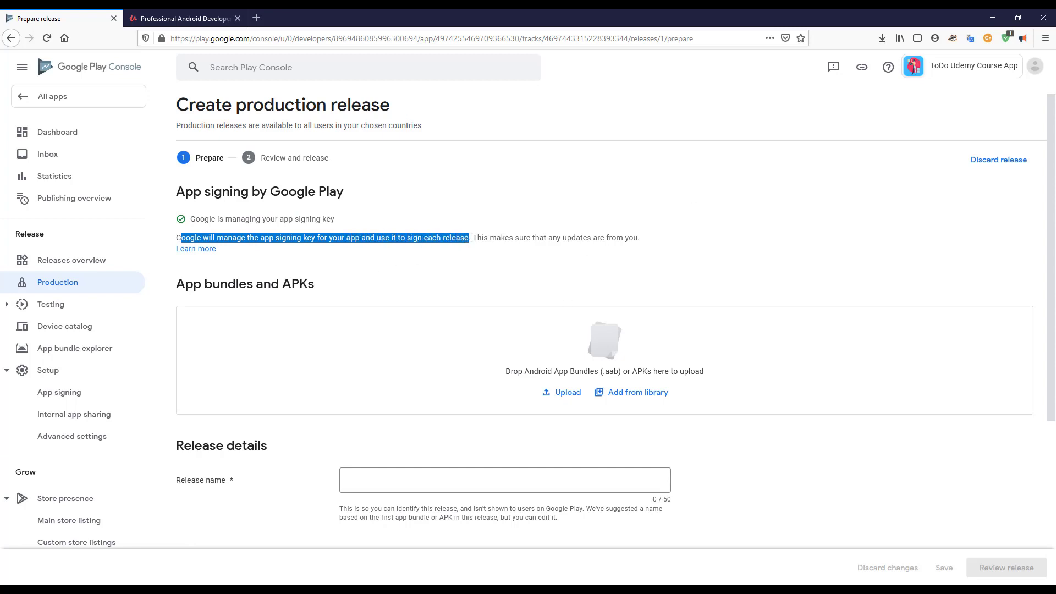
Step: Try to upload app-debug.aab to the production release and read the message under the file
drag(1055, 380, 348, 355)
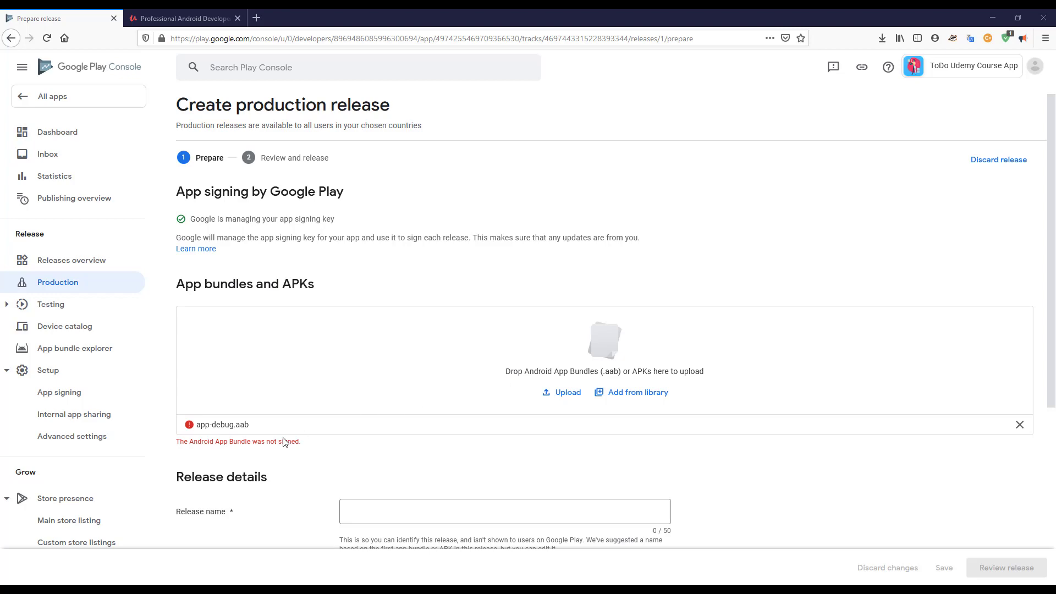
drag(181, 438, 329, 439)
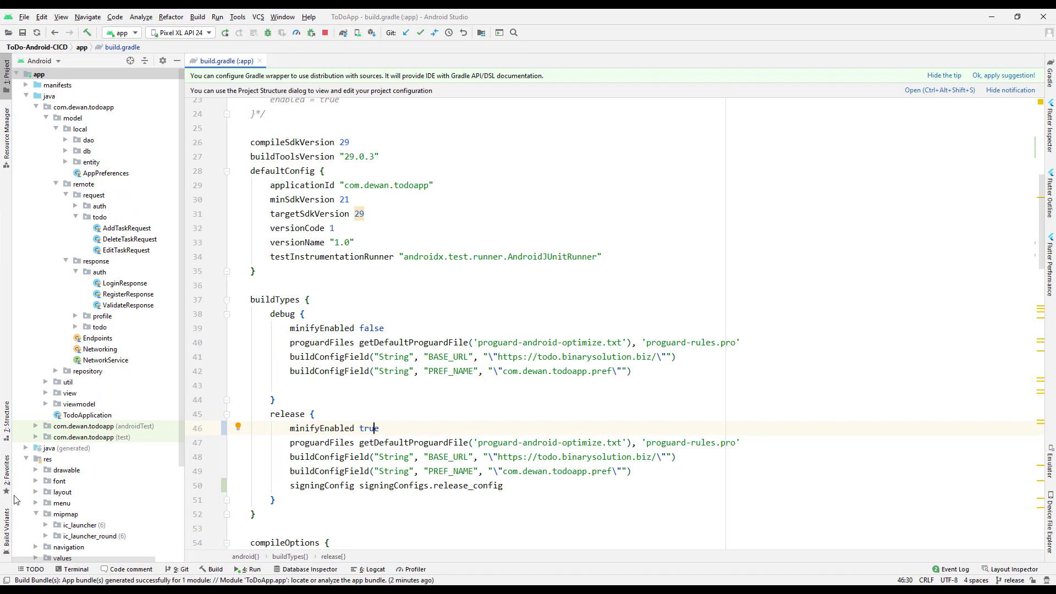
Step: Switch to Android Studio and set the active build variant of the ToDoApp.app module to release
click(6, 528)
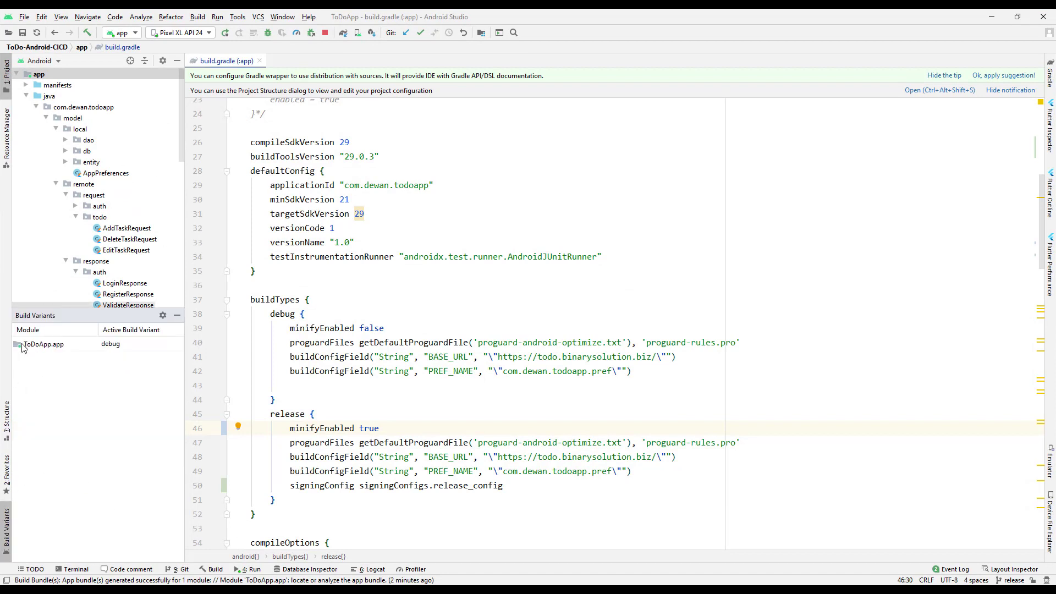
click(132, 344)
click(120, 369)
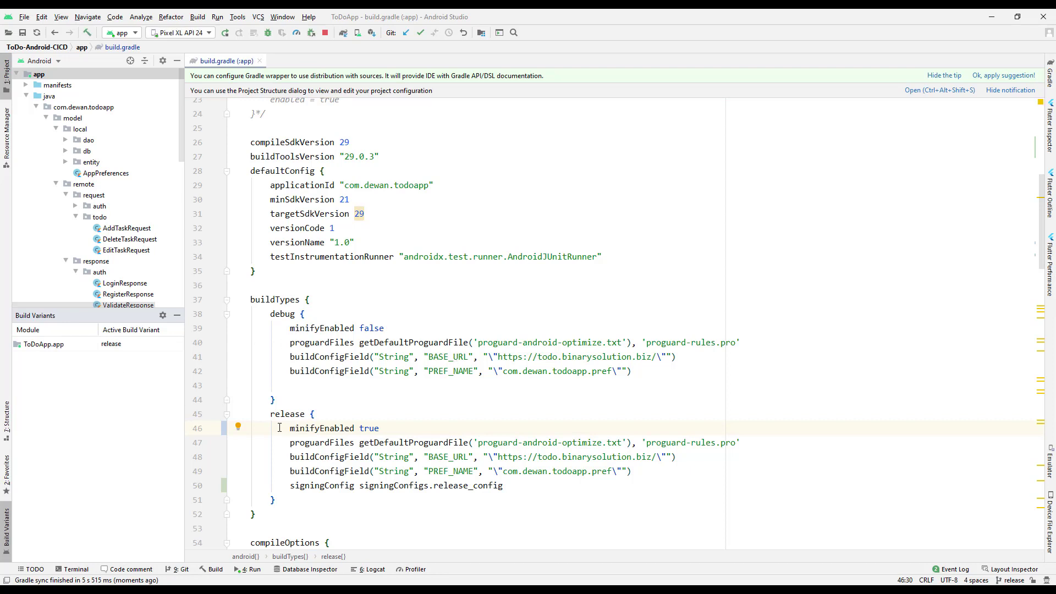
Step: Review the release build type's signingConfig in build.gradle and the matching release_config block under signingConfigs
drag(279, 428, 526, 489)
click(407, 488)
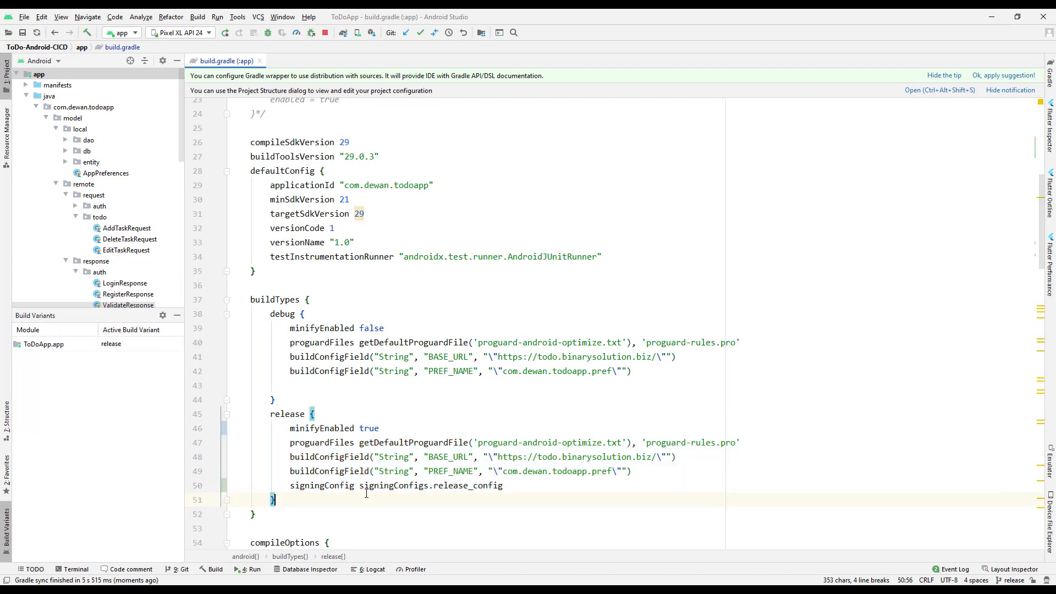
double_click(410, 489)
double_click(457, 486)
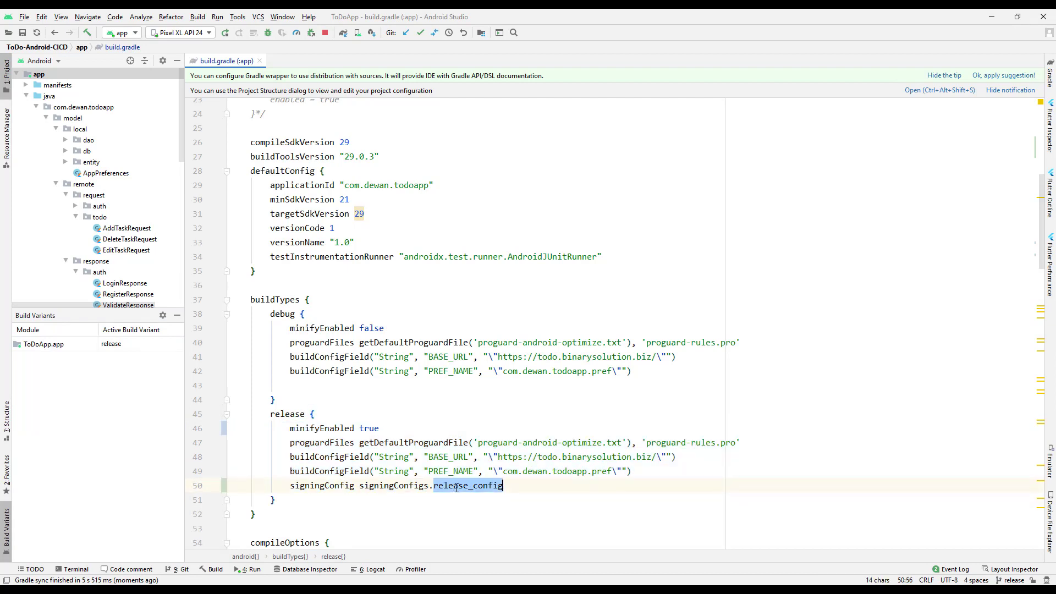
scroll(399, 328, up, 7)
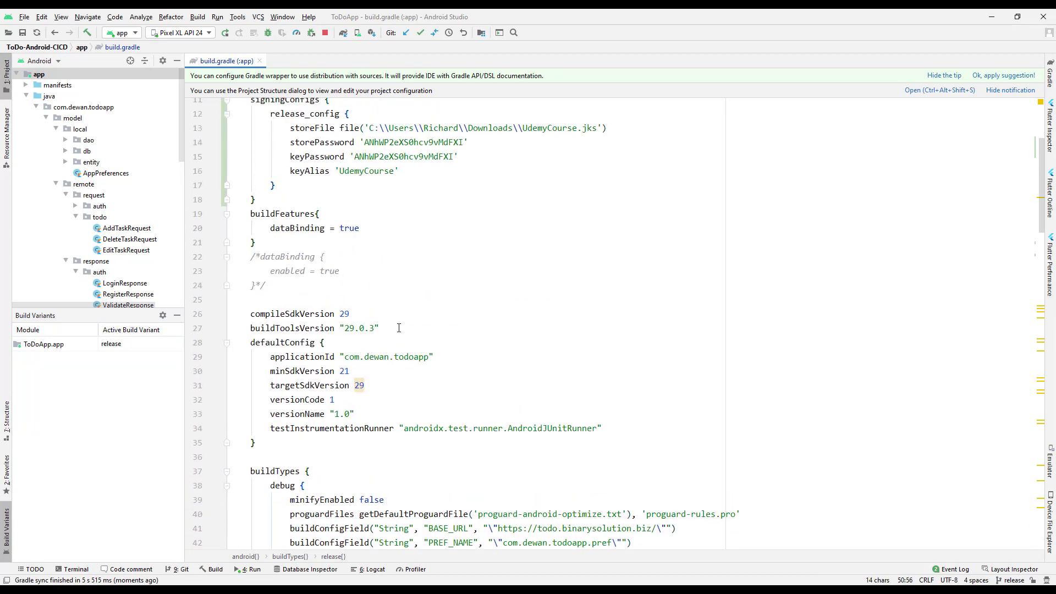
drag(250, 229, 328, 329)
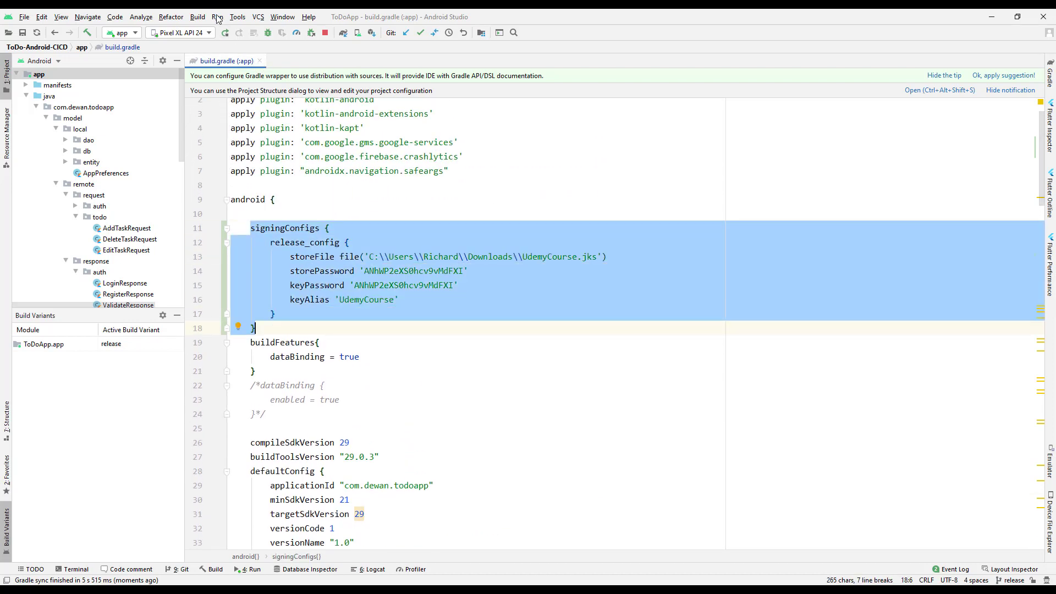
Step: Build the app bundle for the release variant and locate the generated bundle in its output folder
click(197, 18)
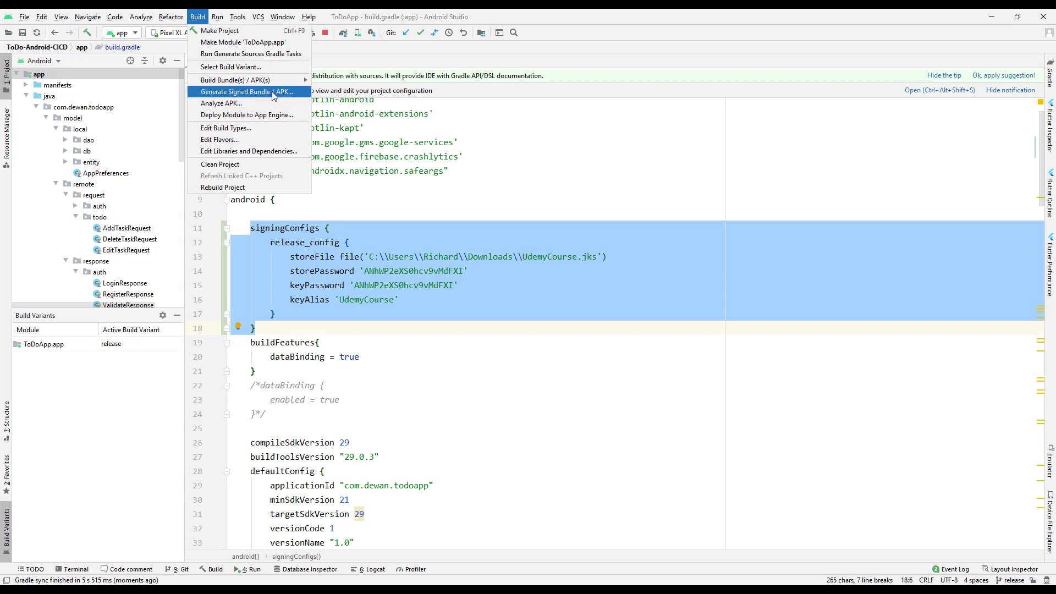
mouse_move(274, 81)
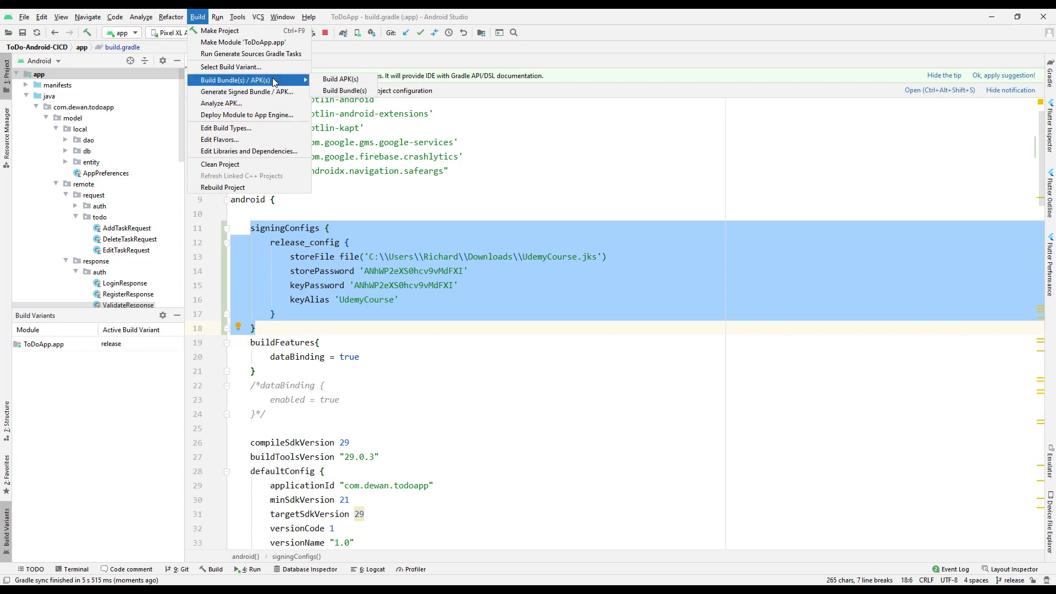
click(332, 94)
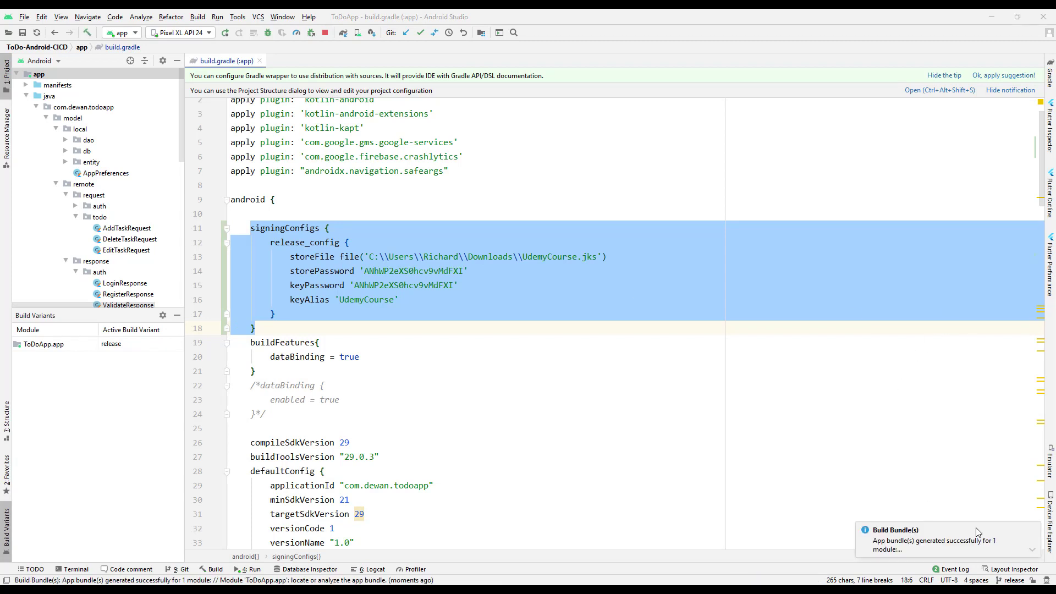
click(1033, 549)
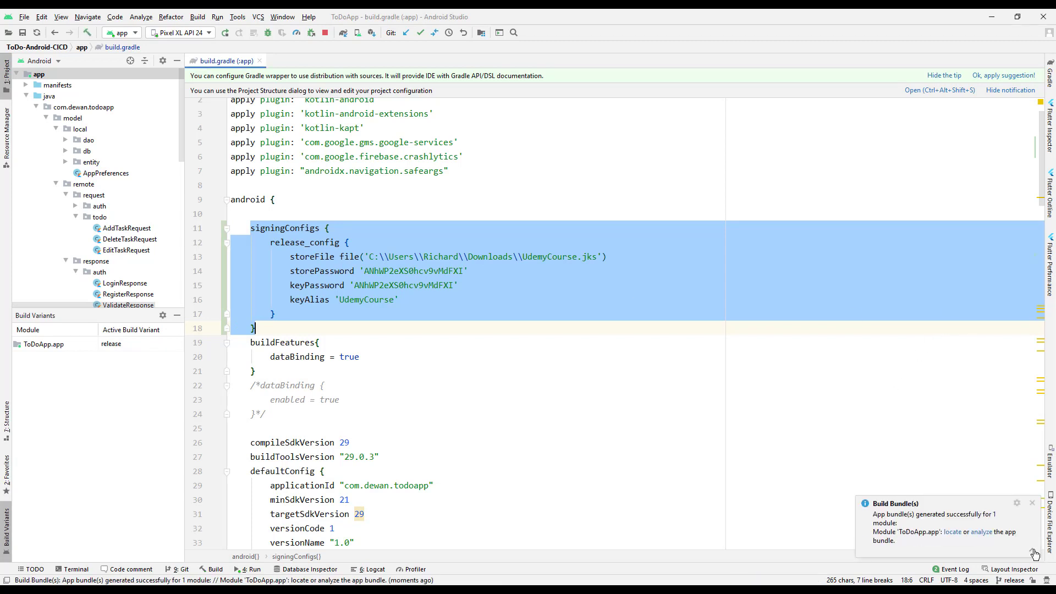
click(953, 534)
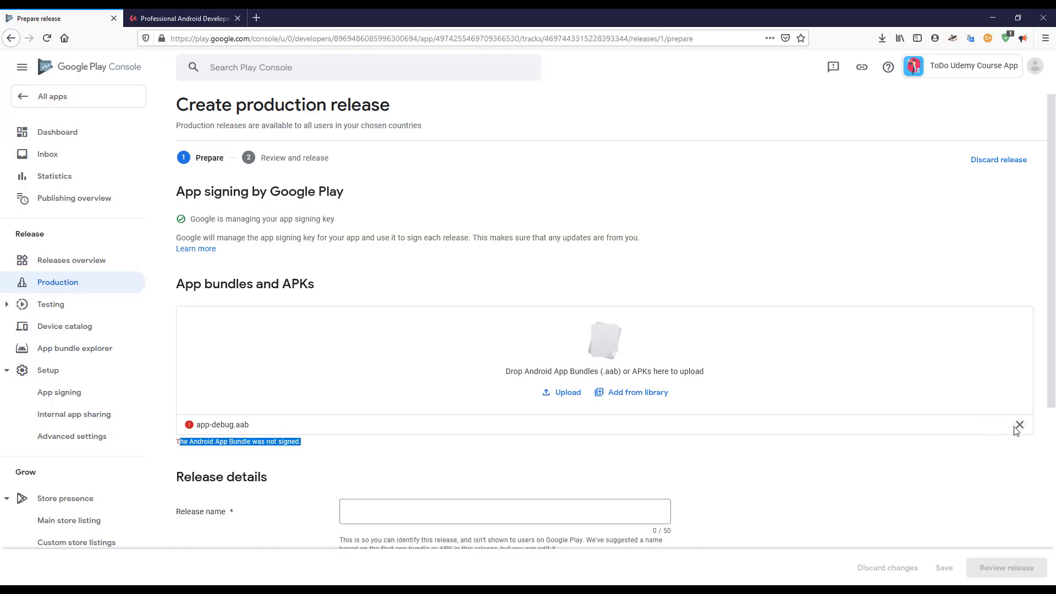
Step: Switch to the Play Console, remove app-debug.aab from the production release and upload app-release.aab in its place
click(1019, 431)
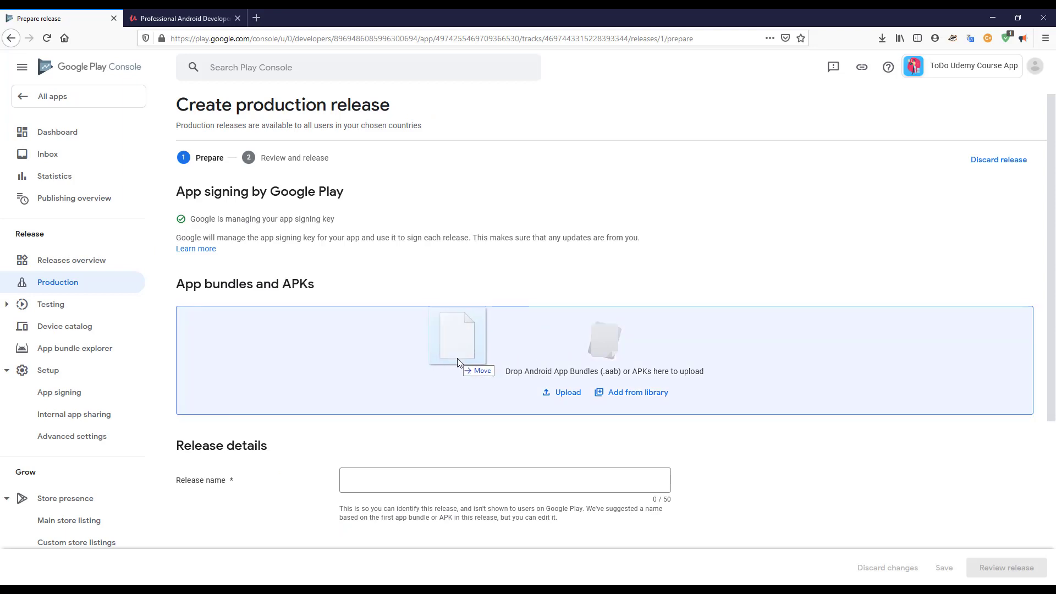
drag(457, 358, 459, 363)
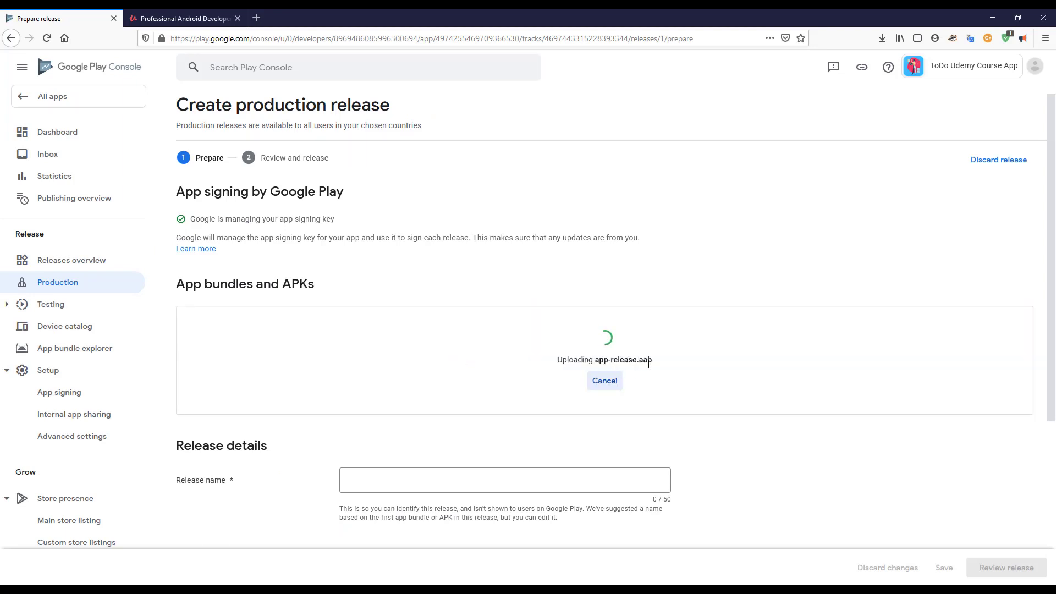
drag(595, 360, 653, 360)
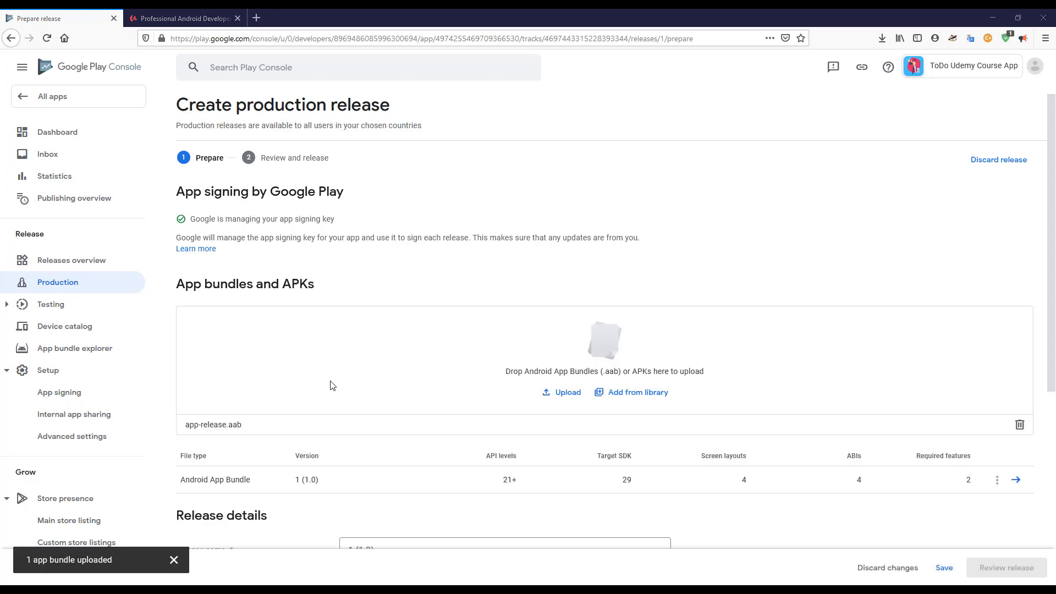
scroll(301, 397, down, 1)
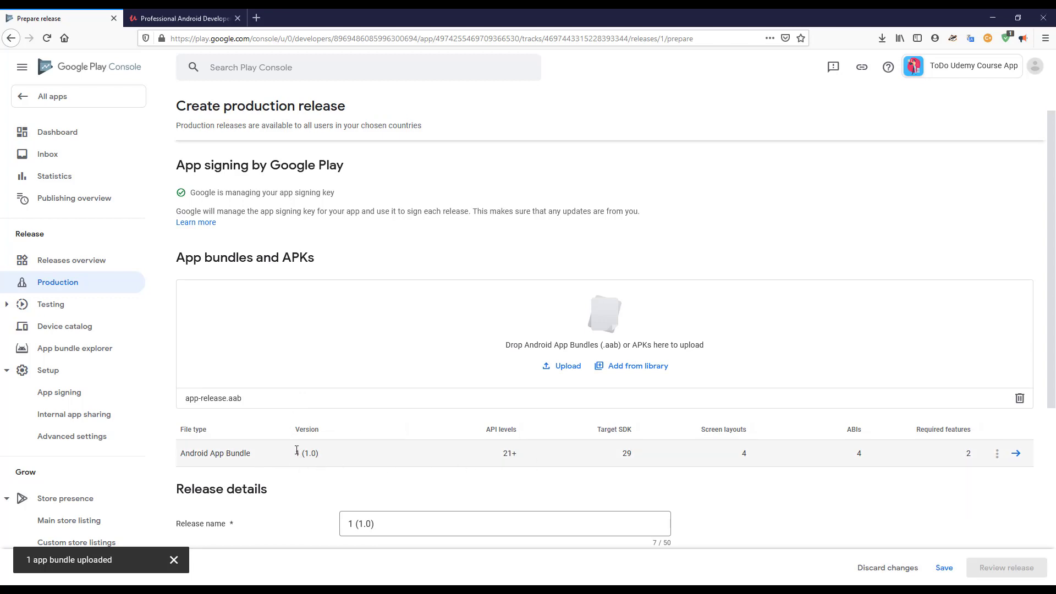
drag(295, 454, 324, 456)
Step: Replace the placeholder en-US release notes with "initial release" and save the production release
scroll(448, 450, down, 1)
scroll(456, 448, down, 1)
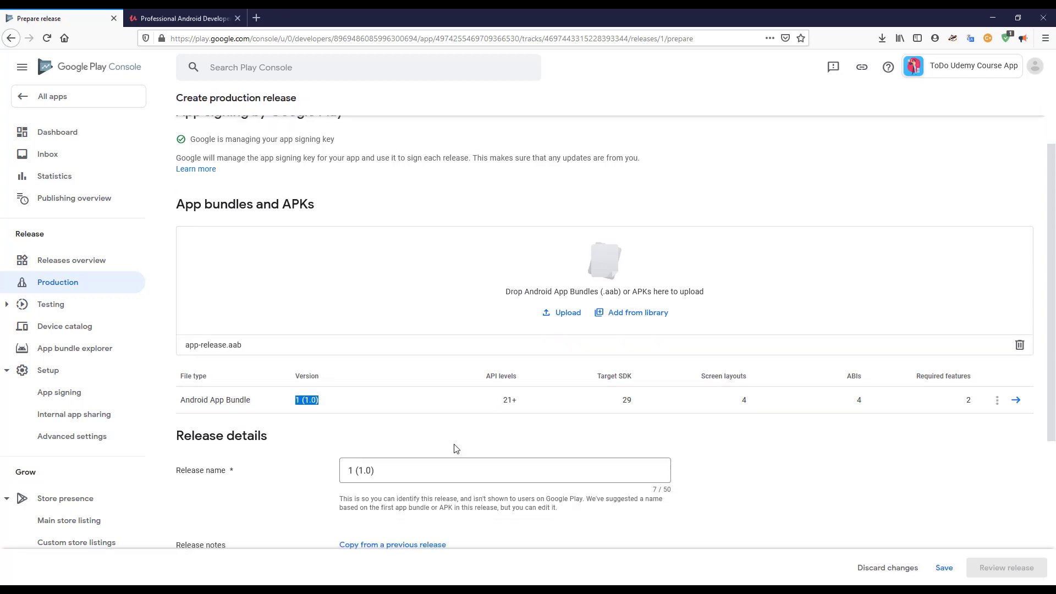
scroll(456, 447, down, 6)
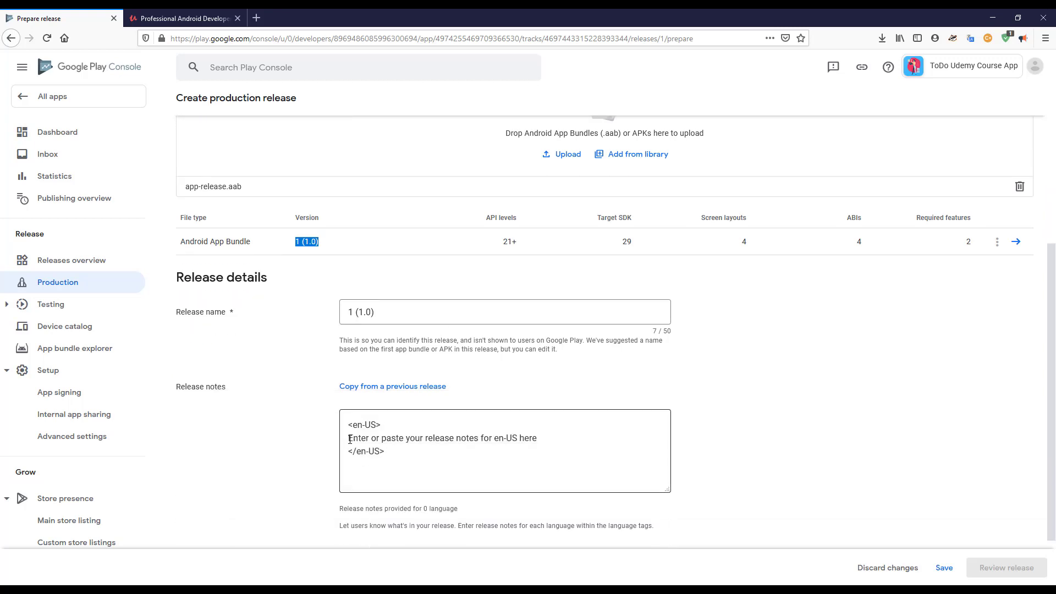
drag(350, 440, 543, 436)
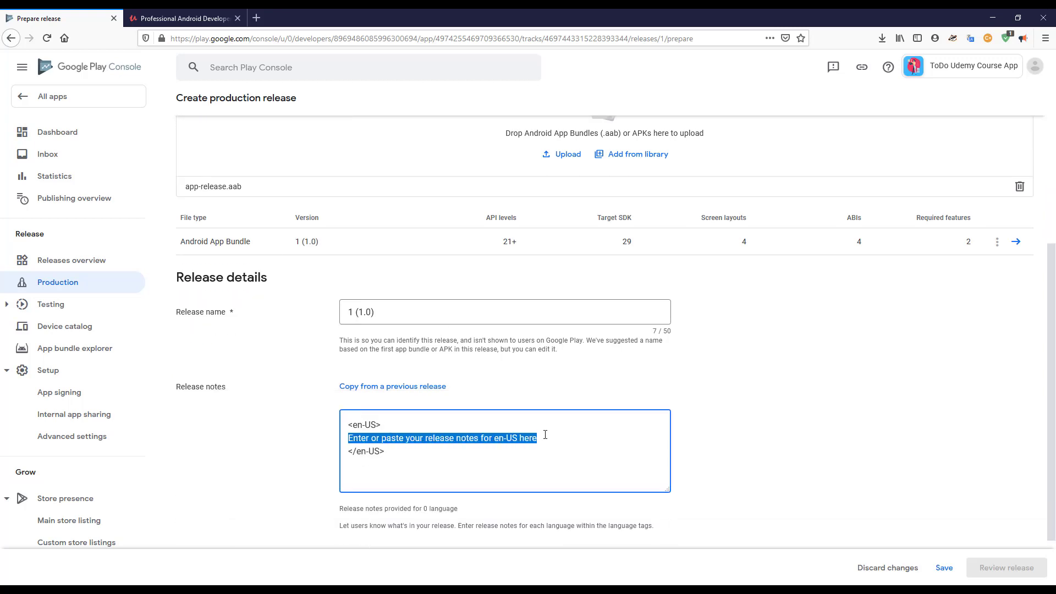
text(init)
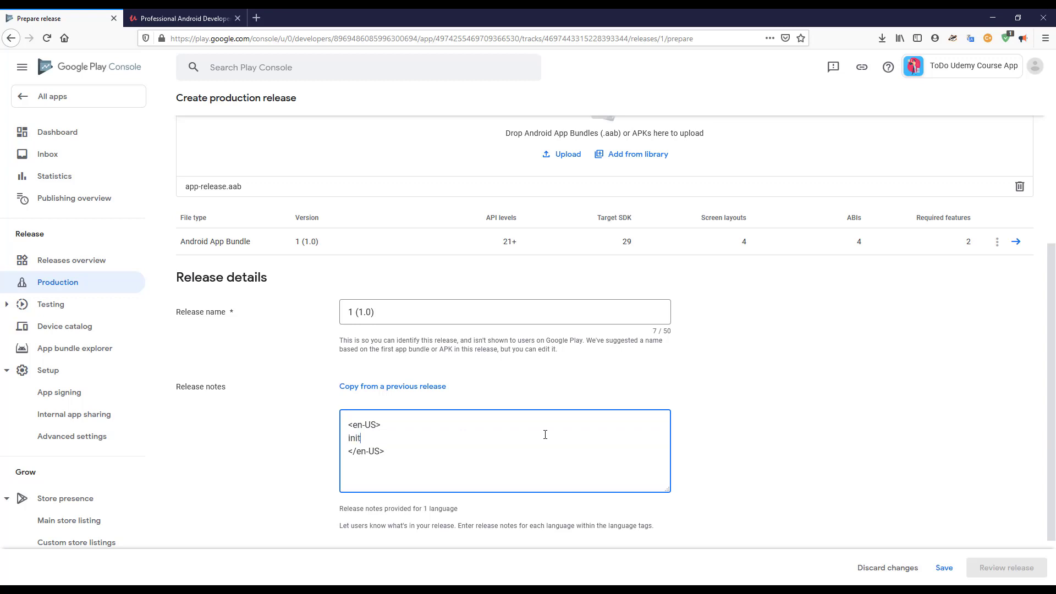
text(ial release)
scroll(625, 403, down, 2)
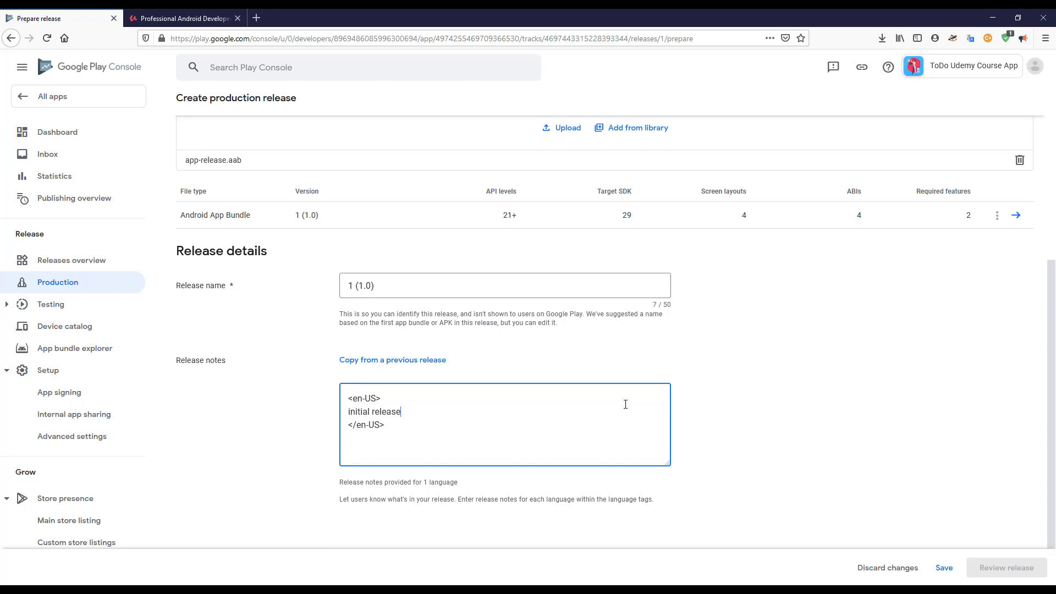
click(945, 568)
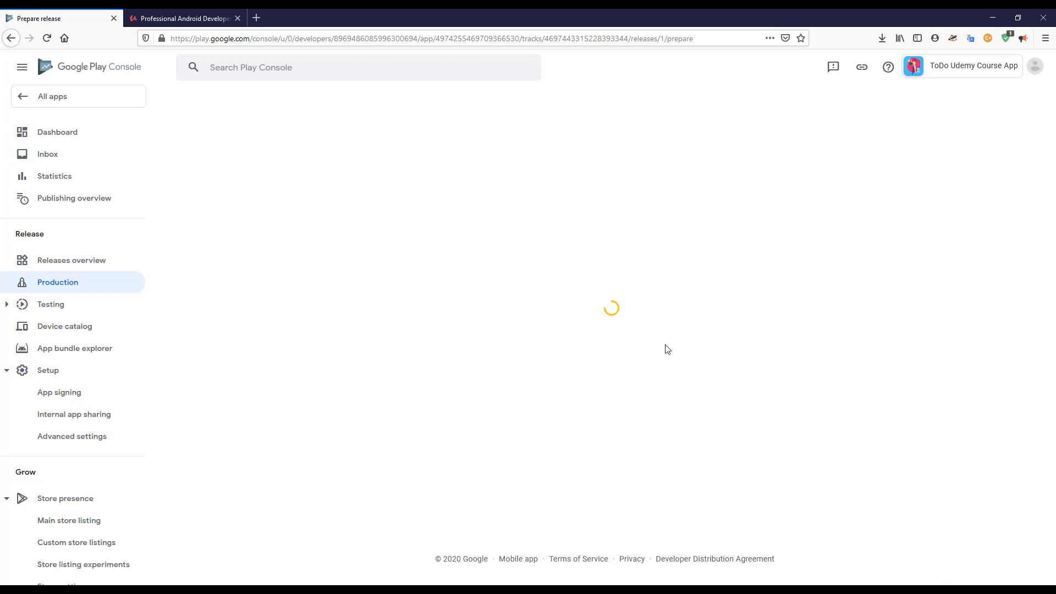
Step: Check the saved release details, proceed to the release review and read the full text of its warning
scroll(600, 377, down, 3)
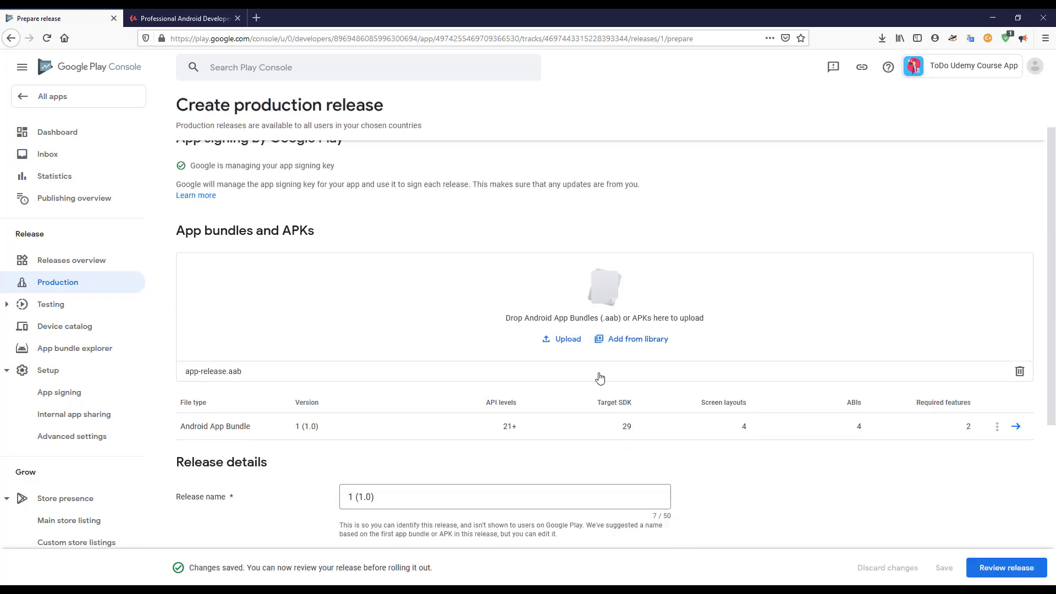
scroll(717, 546, down, 2)
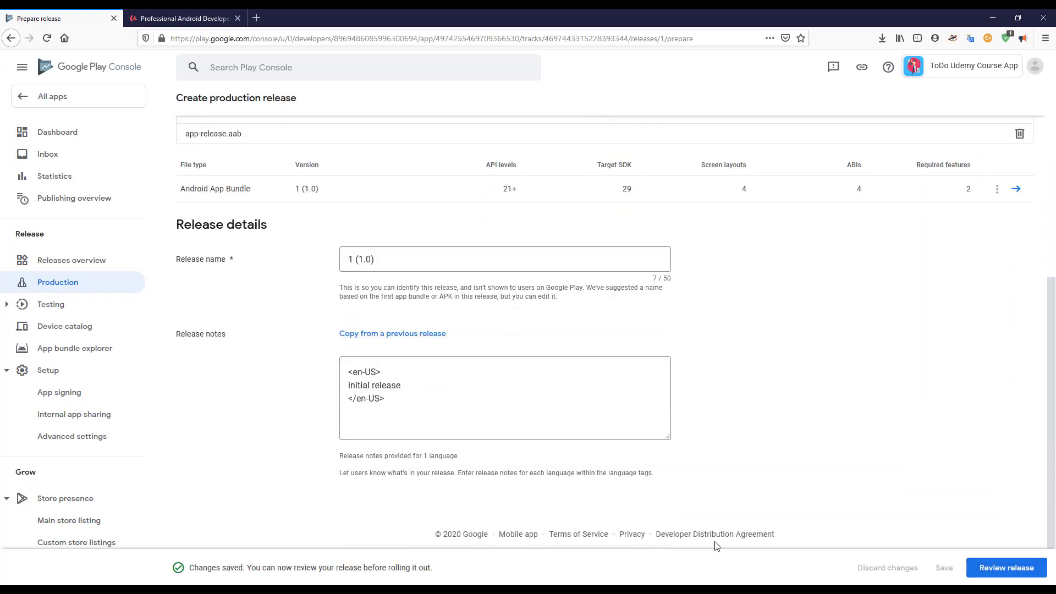
scroll(523, 473, up, 5)
scroll(661, 440, down, 4)
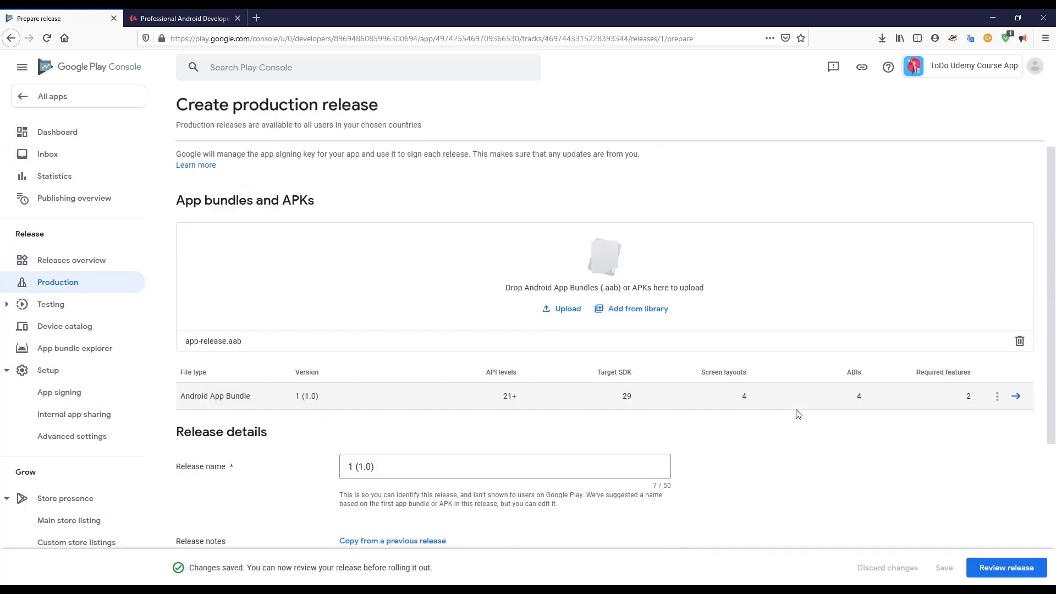
click(1004, 569)
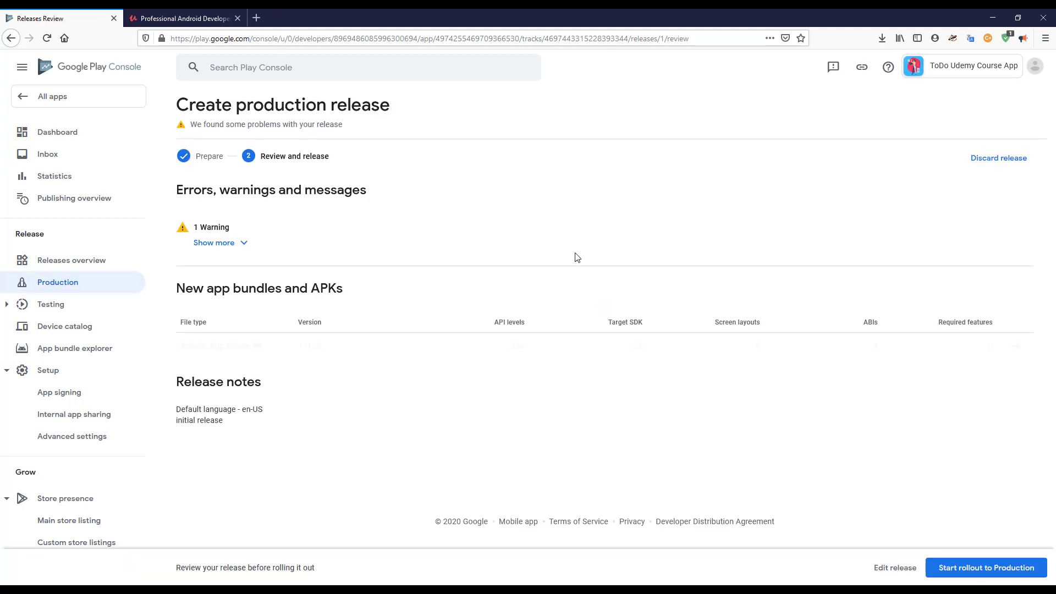
click(240, 246)
drag(209, 304, 373, 312)
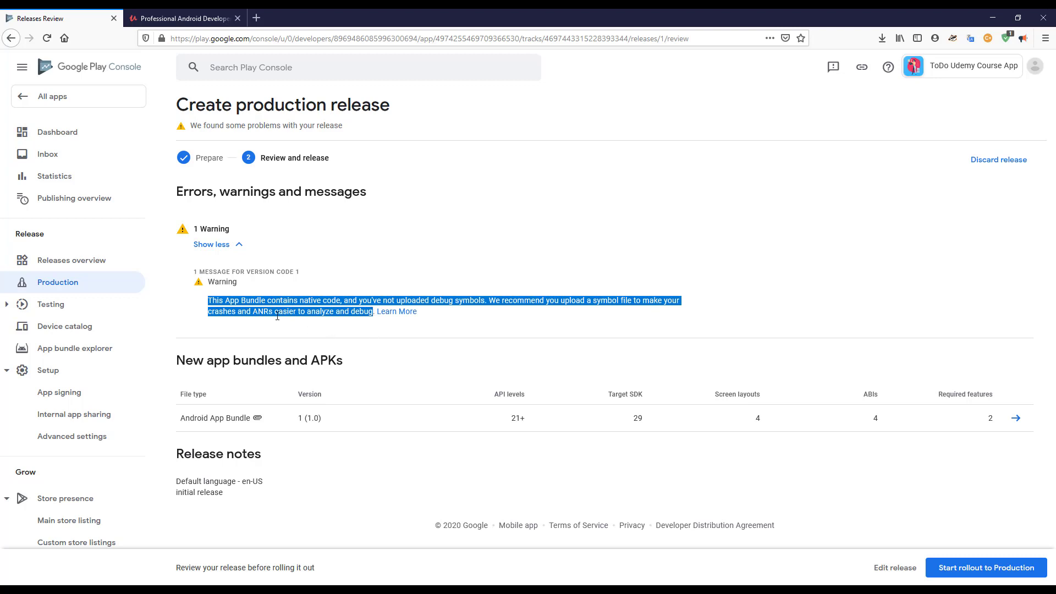
click(246, 317)
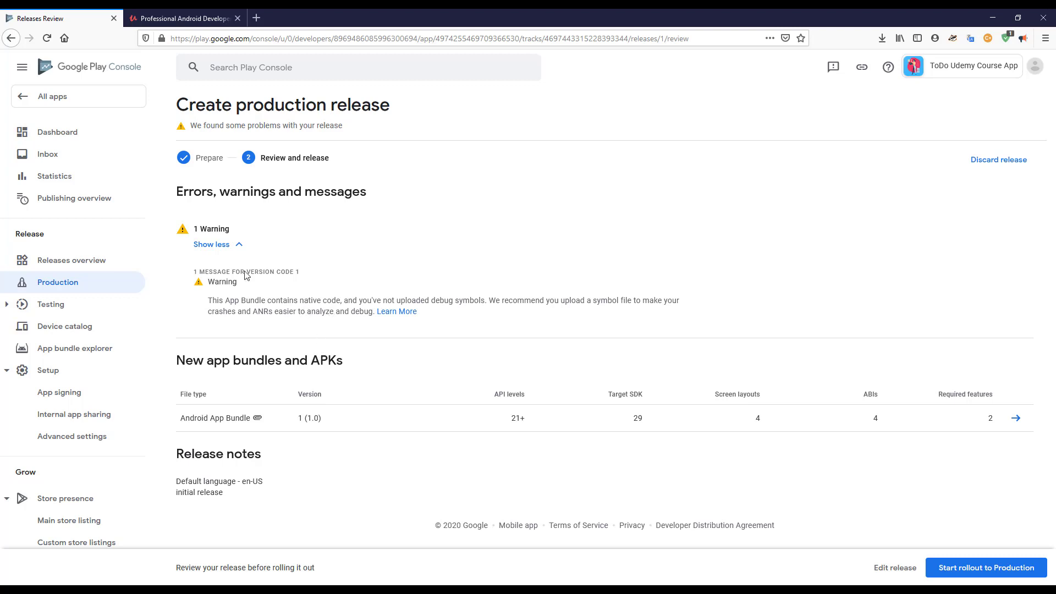
click(236, 245)
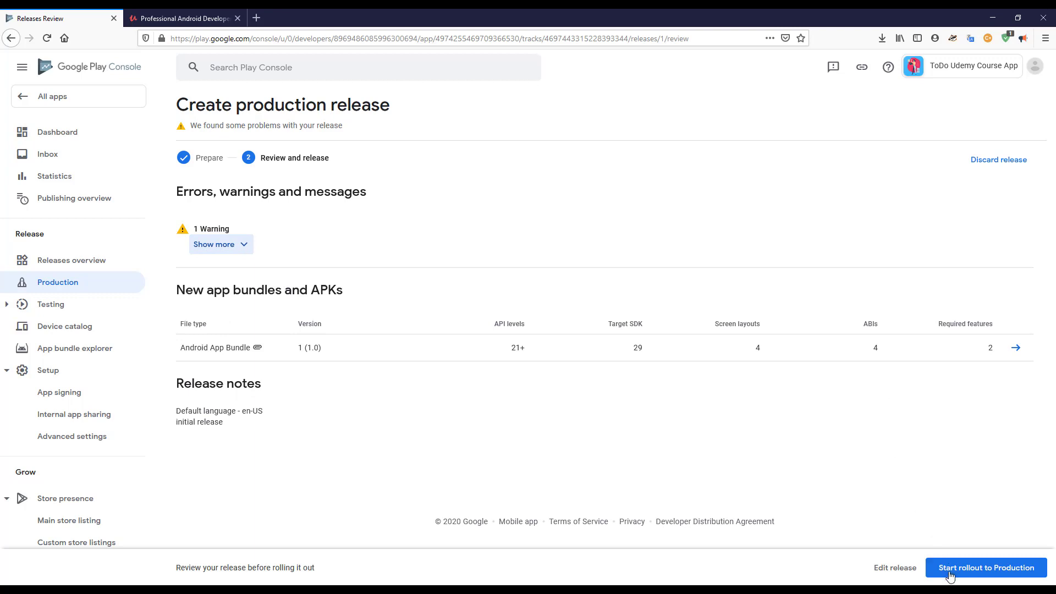
Step: Roll the release out to production and check the review status of release 1 (1.0)
click(987, 572)
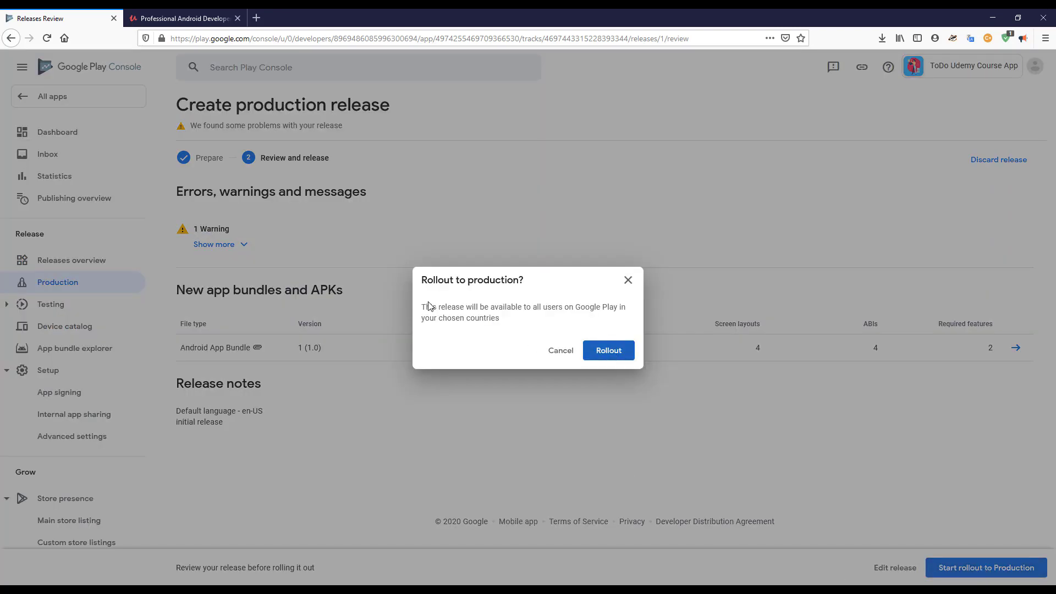
drag(422, 307, 498, 321)
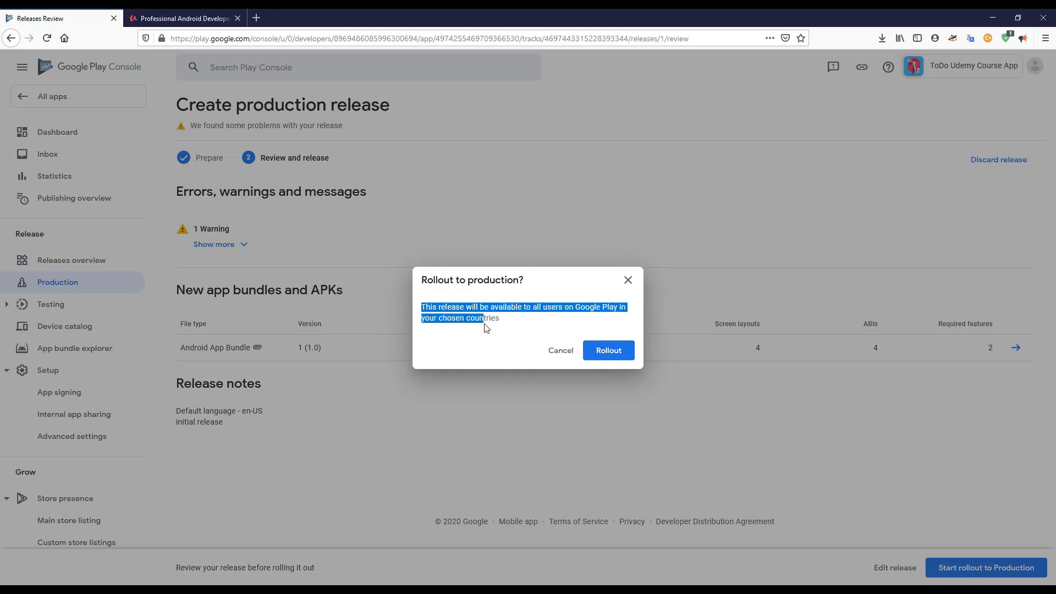
click(603, 355)
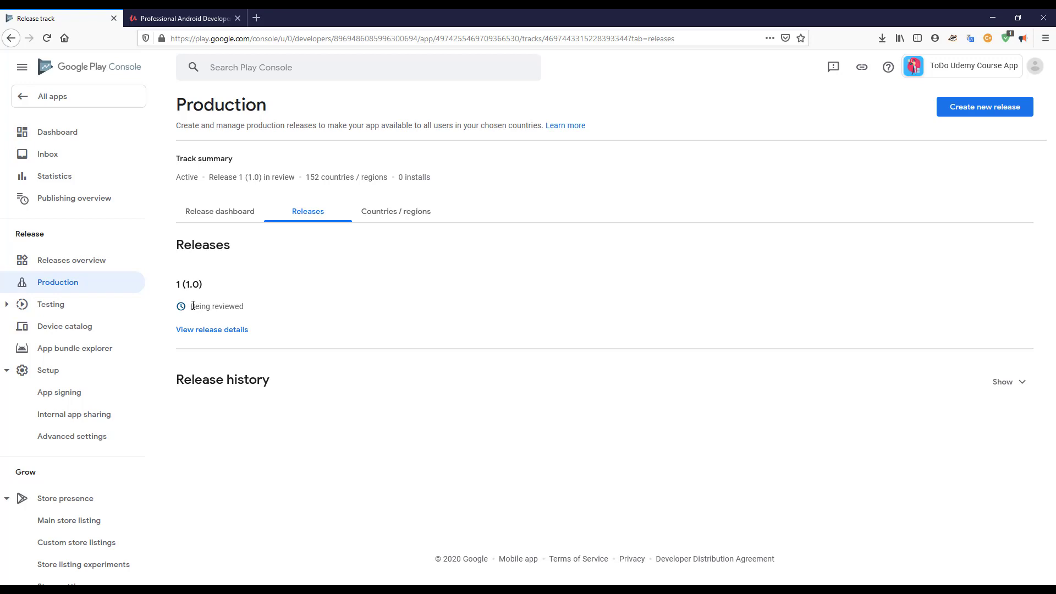
drag(190, 307, 277, 311)
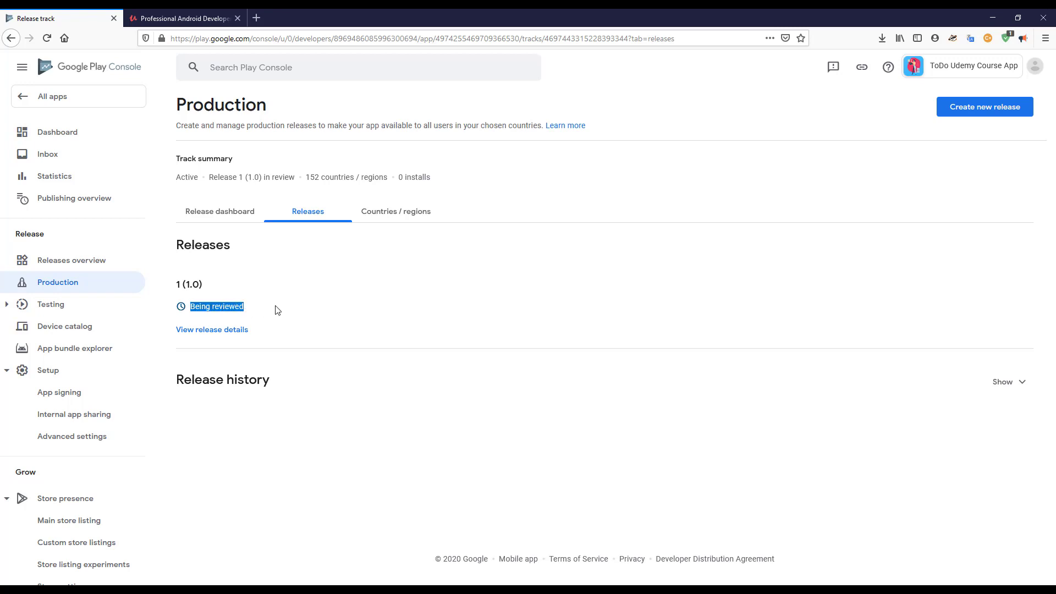